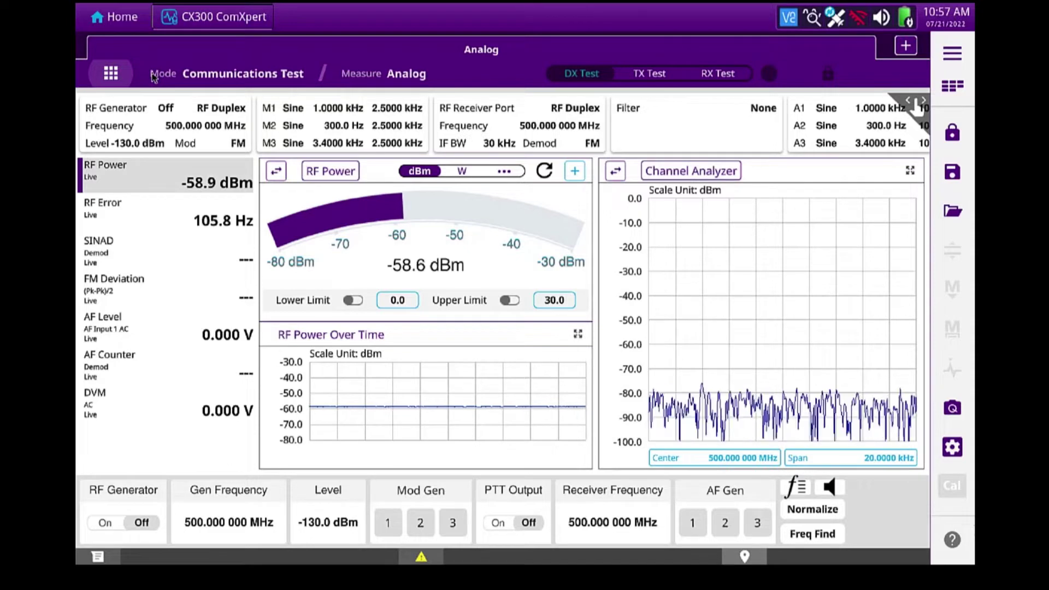
Switch the instrument to Spectrum Analyzer mode and show its full settings page.
{"action": "left_click", "coordinate": [112, 77]}
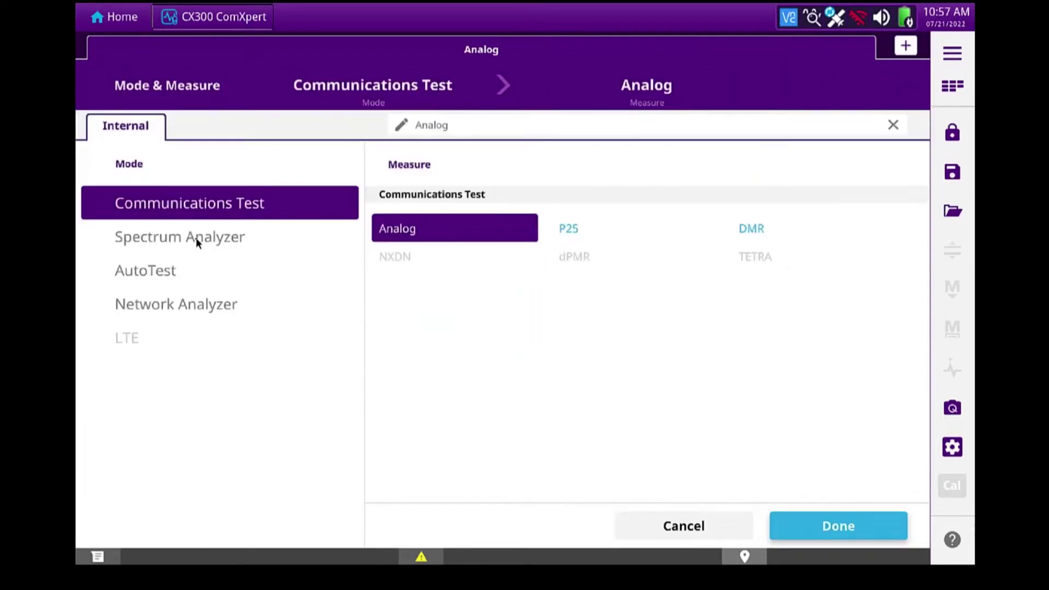
{"action": "left_click", "coordinate": [197, 238]}
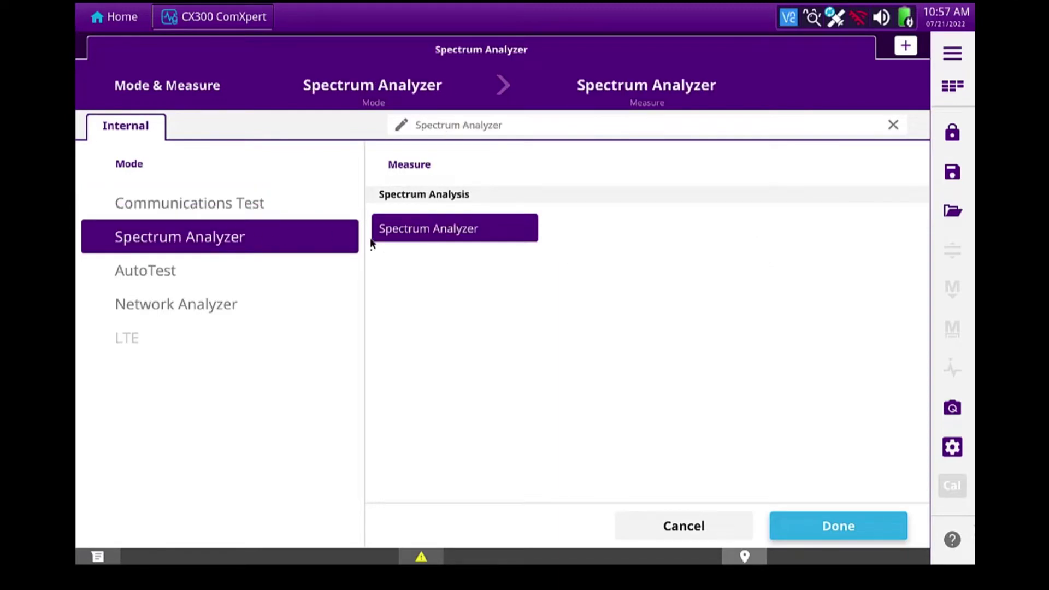
{"action": "left_click", "coordinate": [849, 527]}
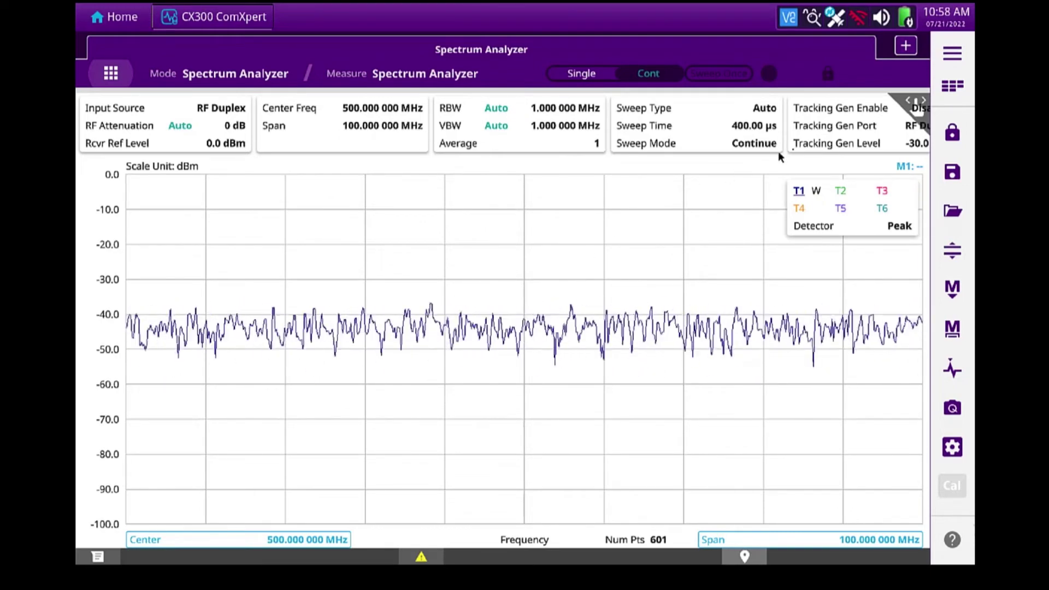
{"action": "left_click", "coordinate": [953, 87]}
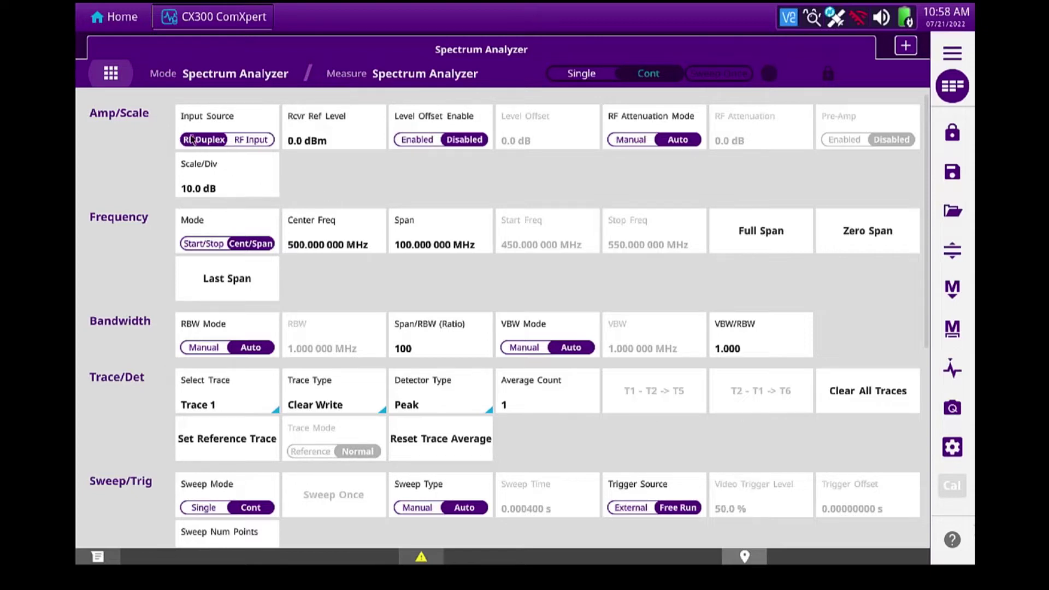
Take input from RF Input and set the receiver reference level to 15 dBm.
{"action": "left_click", "coordinate": [248, 141]}
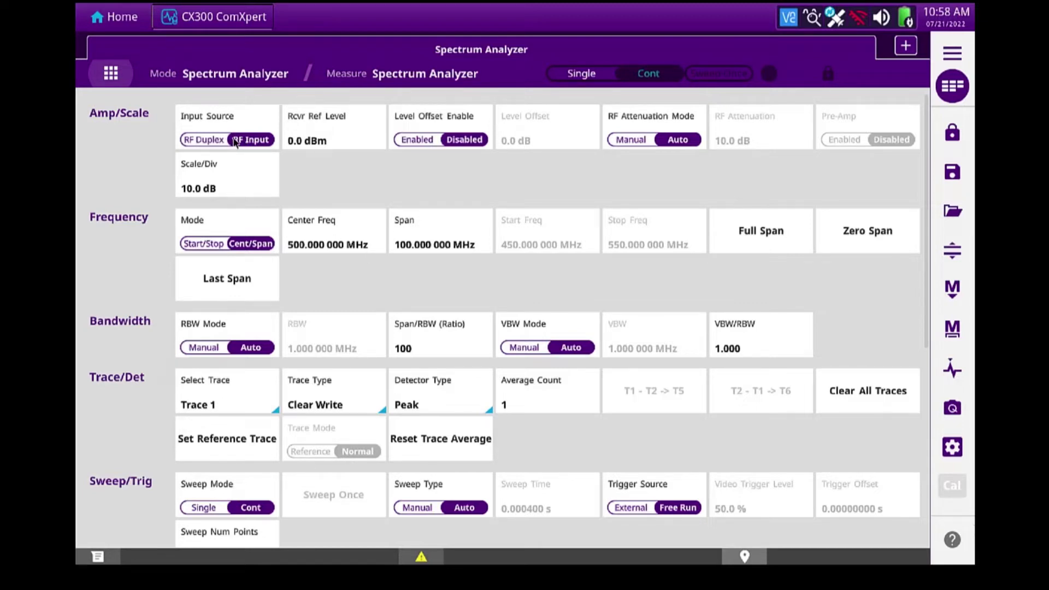
{"action": "left_click", "coordinate": [331, 143]}
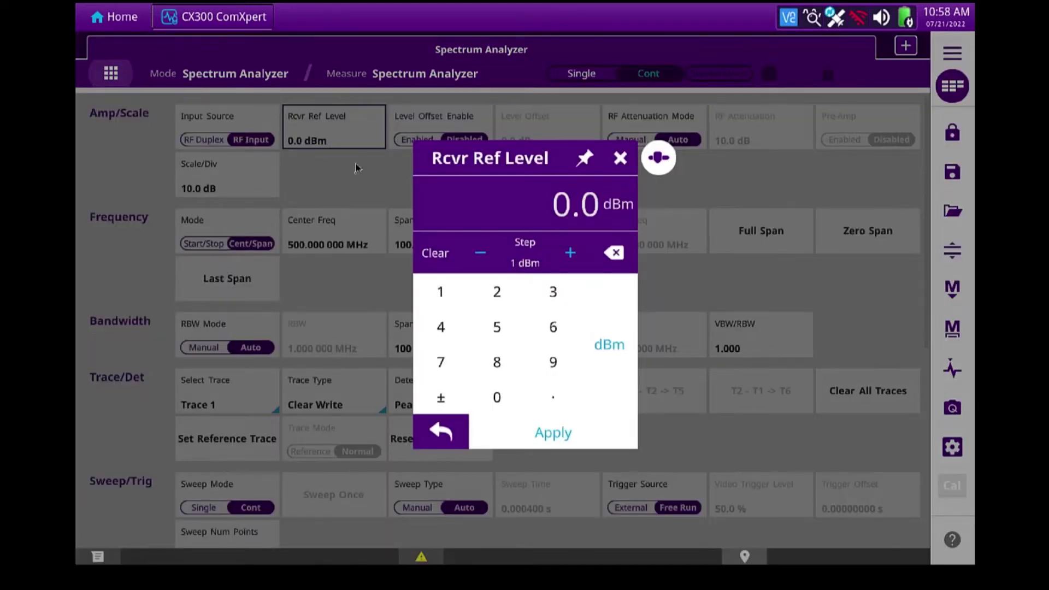
{"action": "left_click", "coordinate": [441, 292]}
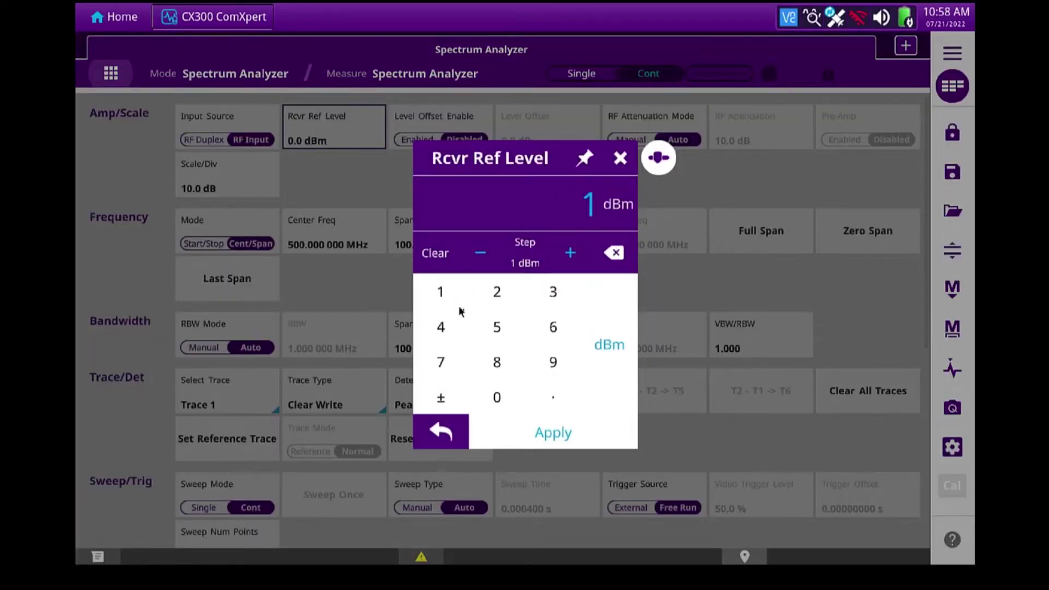
{"action": "left_click", "coordinate": [497, 327]}
{"action": "left_click", "coordinate": [609, 344]}
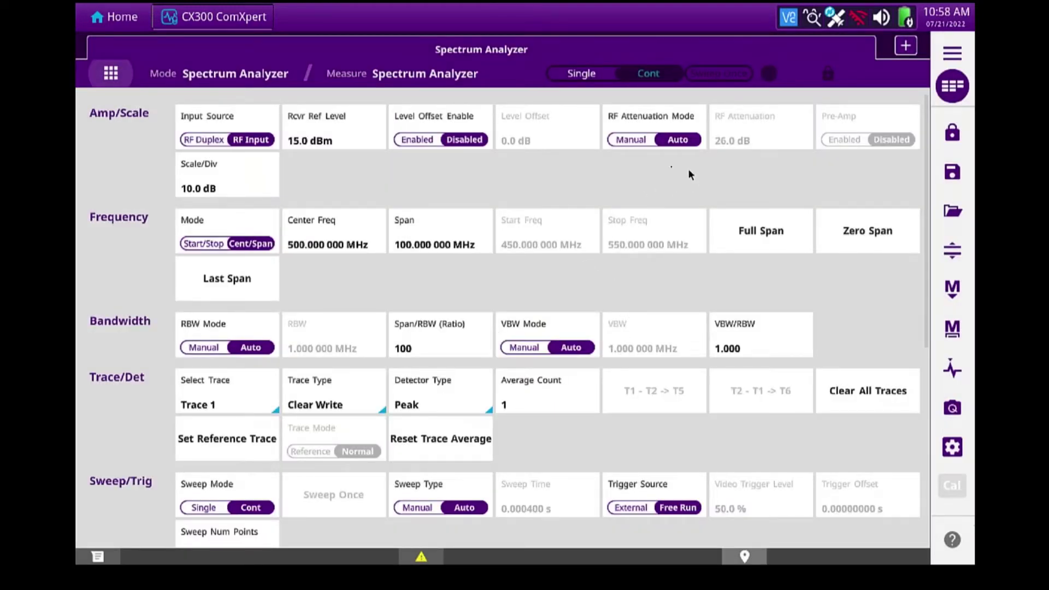
Set RF attenuation to manual 10 dB and the scale to 15 dB per division.
{"action": "left_click", "coordinate": [631, 140]}
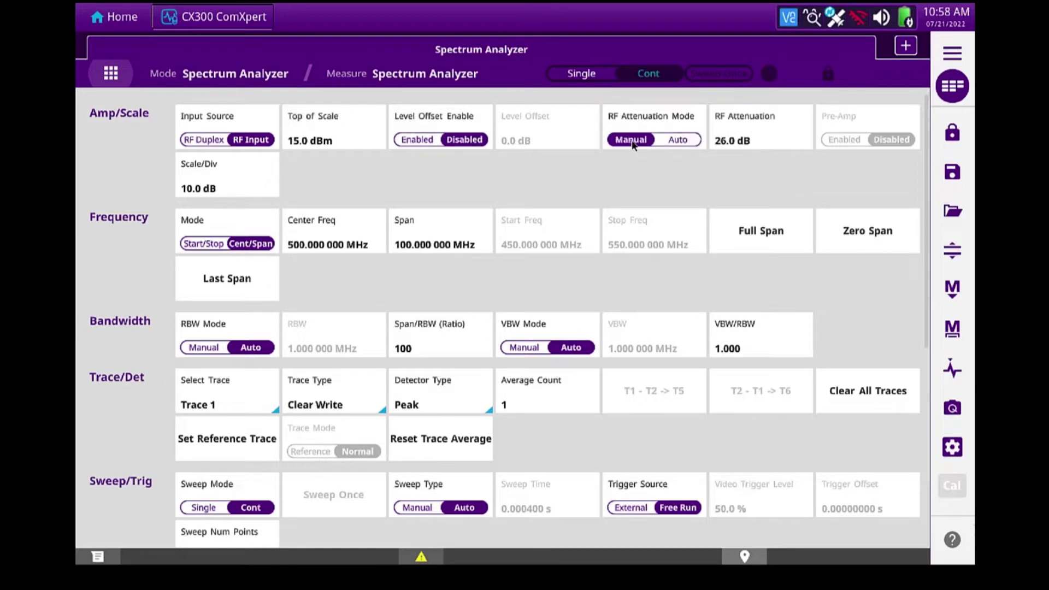
{"action": "left_click", "coordinate": [729, 144]}
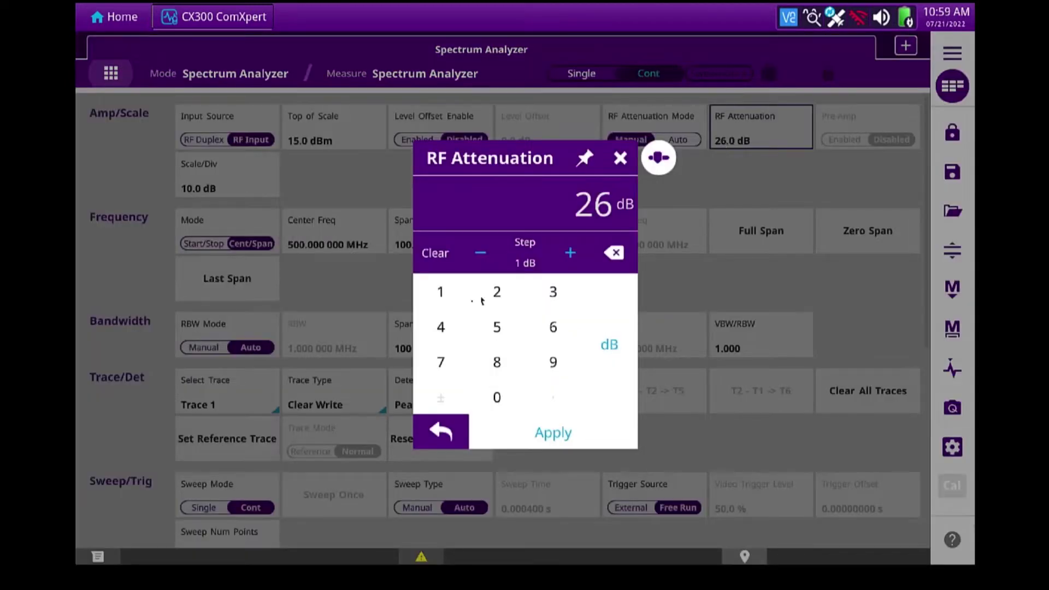
{"action": "left_click", "coordinate": [440, 292]}
{"action": "left_click", "coordinate": [496, 397]}
{"action": "left_click", "coordinate": [606, 345]}
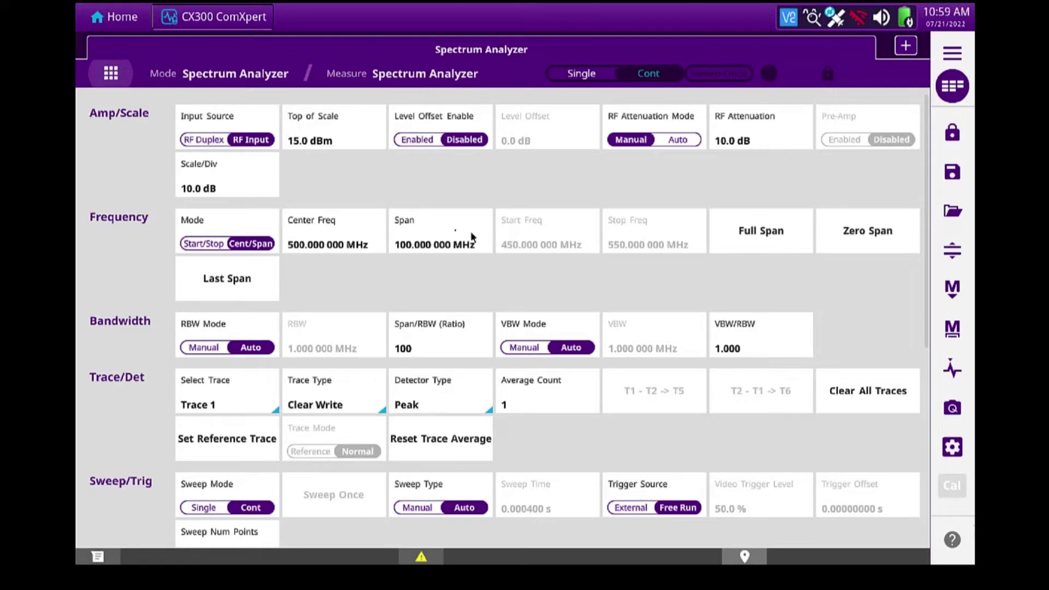
{"action": "left_click", "coordinate": [245, 186]}
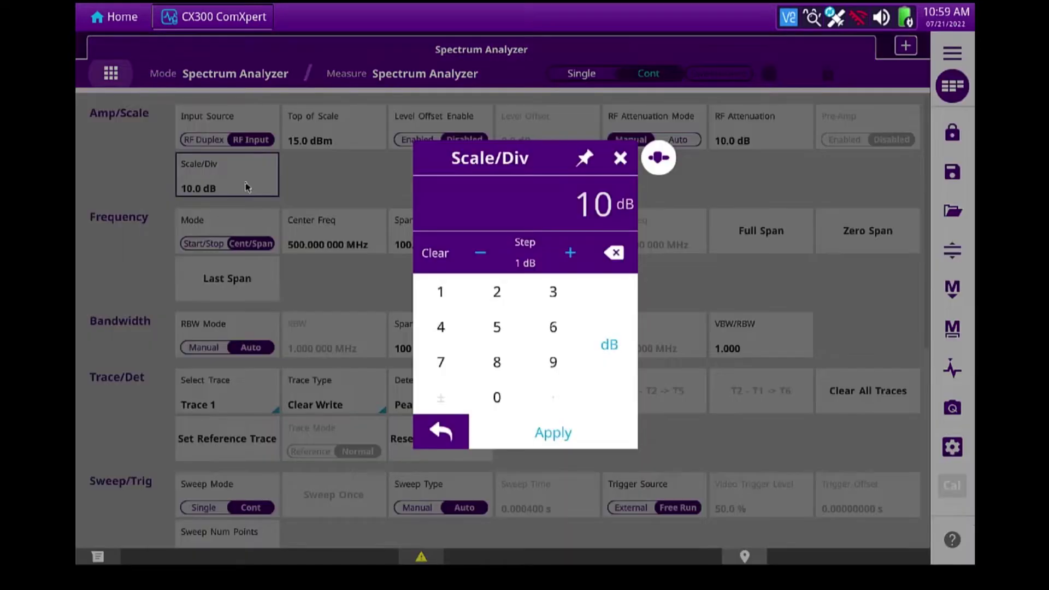
{"action": "type", "text": "15"}
{"action": "key", "text": "Return"}
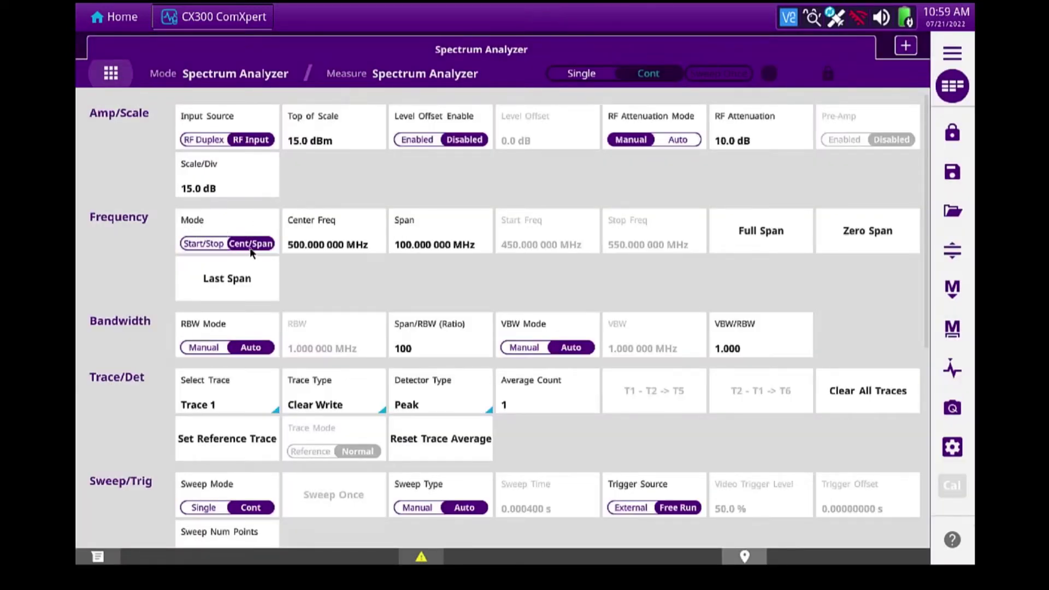
Set the span to 10 MHz and the centre frequency to 462.5 MHz.
{"action": "left_click", "coordinate": [413, 248]}
{"action": "left_click", "coordinate": [440, 292]}
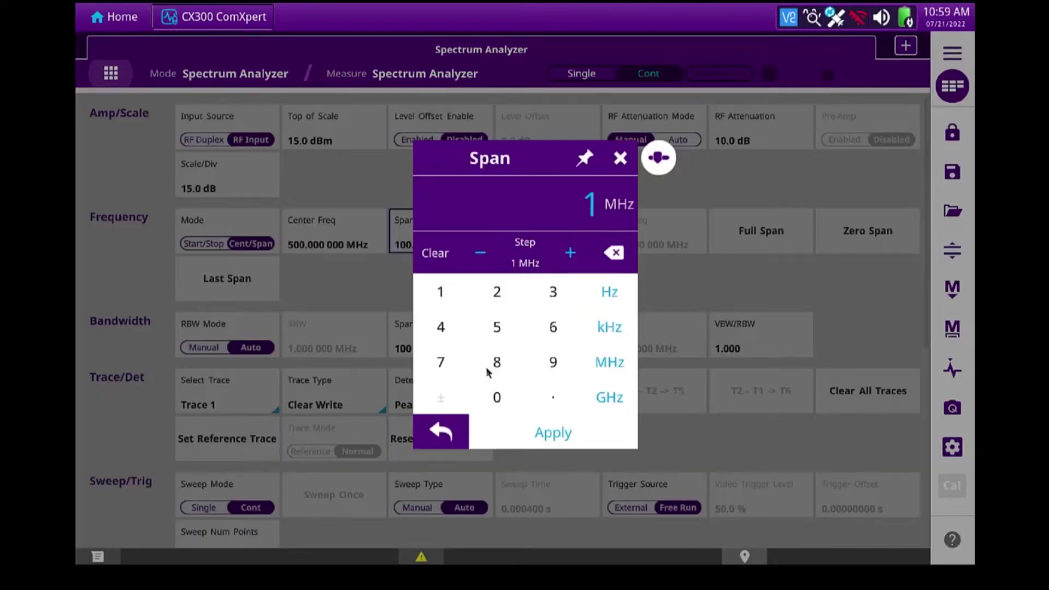
{"action": "left_click", "coordinate": [497, 397]}
{"action": "left_click", "coordinate": [609, 362]}
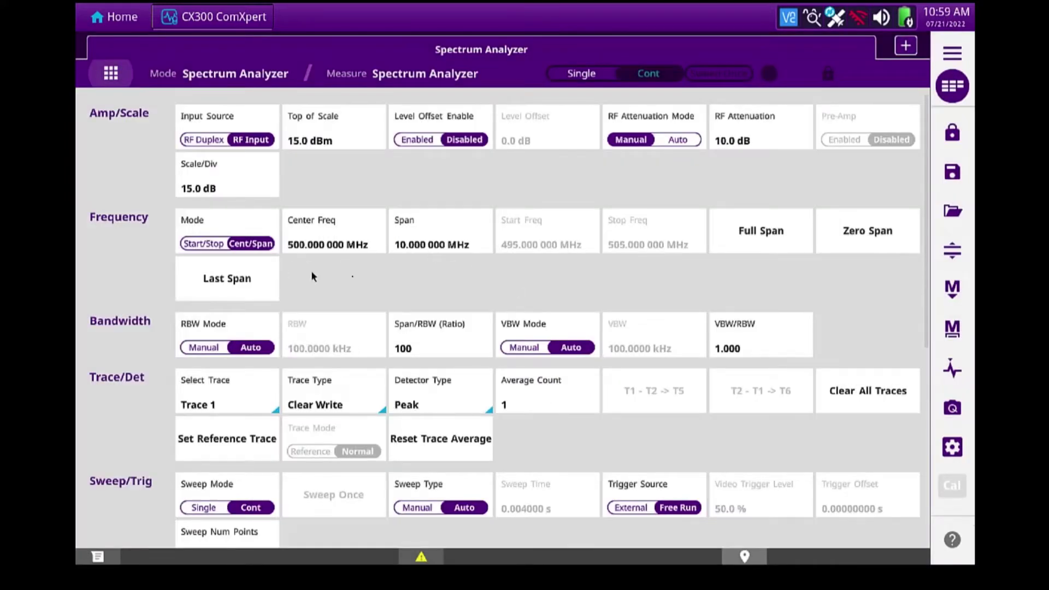
{"action": "left_click", "coordinate": [304, 247]}
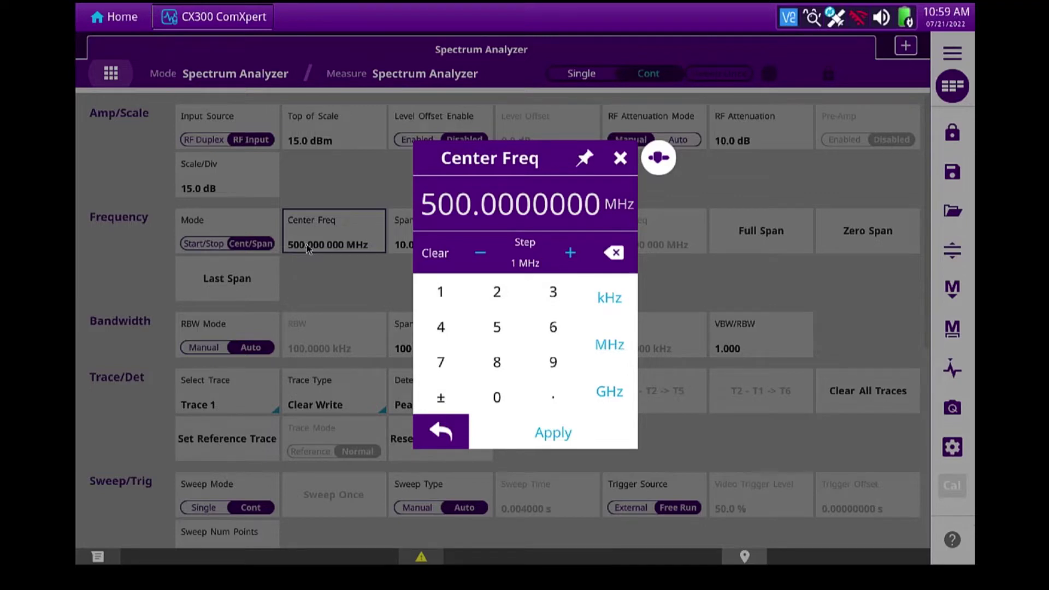
{"action": "type", "text": "4"}
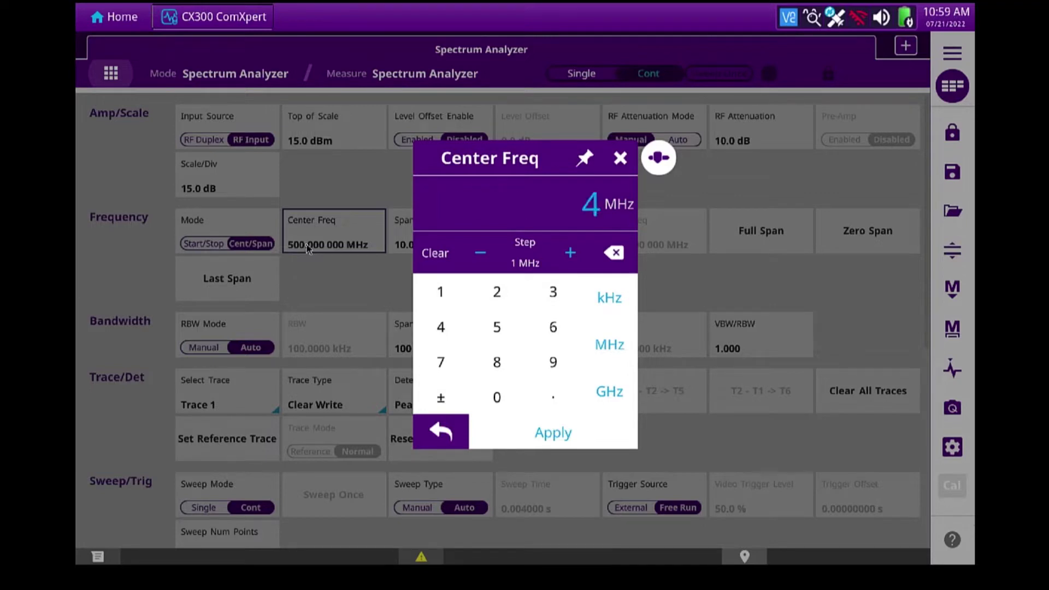
{"action": "type", "text": "62.5"}
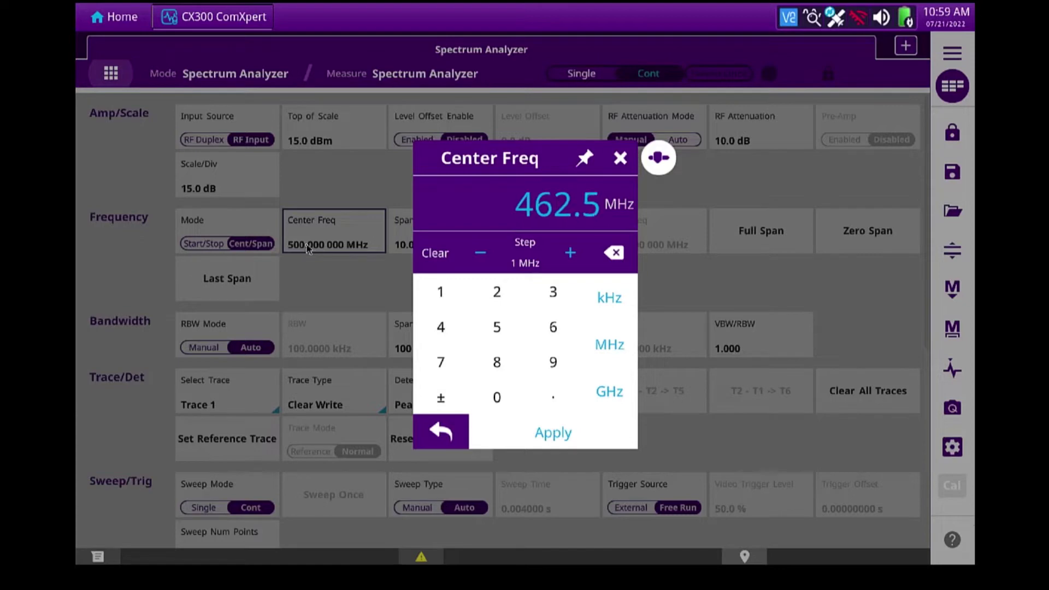
{"action": "key", "text": "Return"}
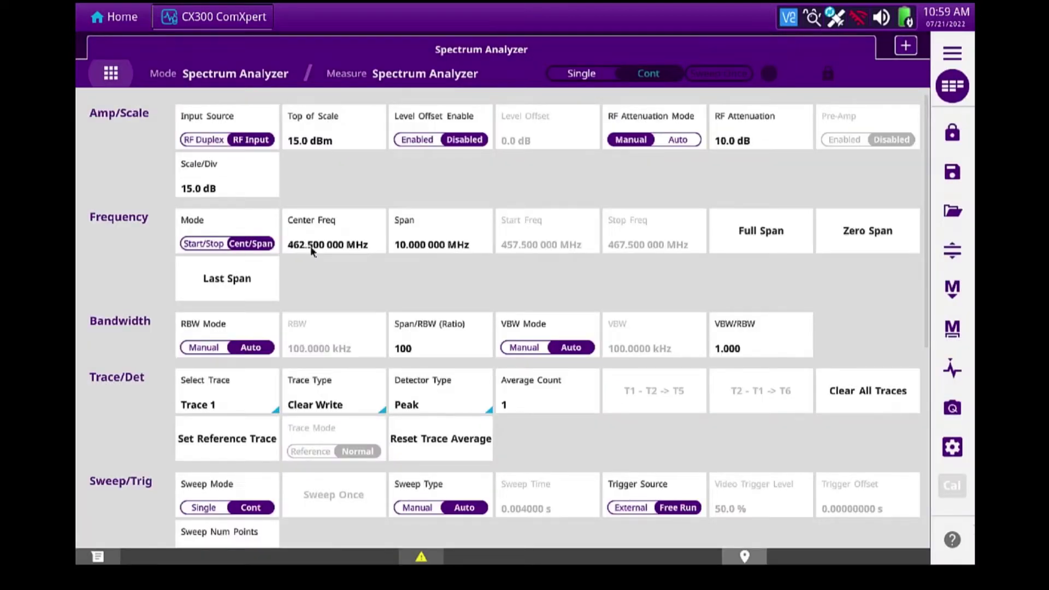
Switch RBW Mode to Manual and set the resolution bandwidth to 10 kHz.
{"action": "left_click", "coordinate": [207, 349]}
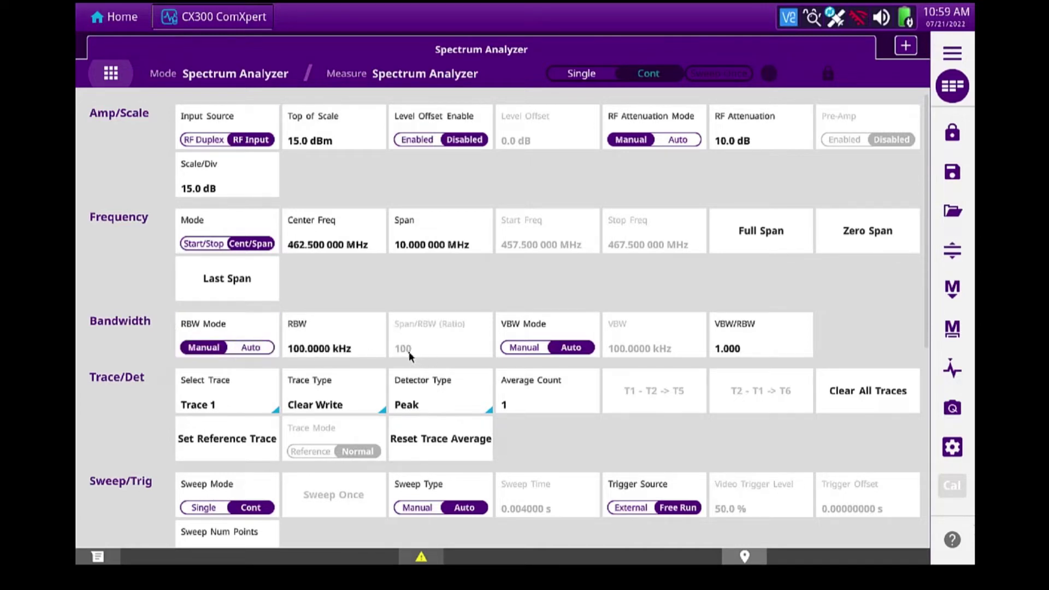
{"action": "left_click", "coordinate": [312, 348]}
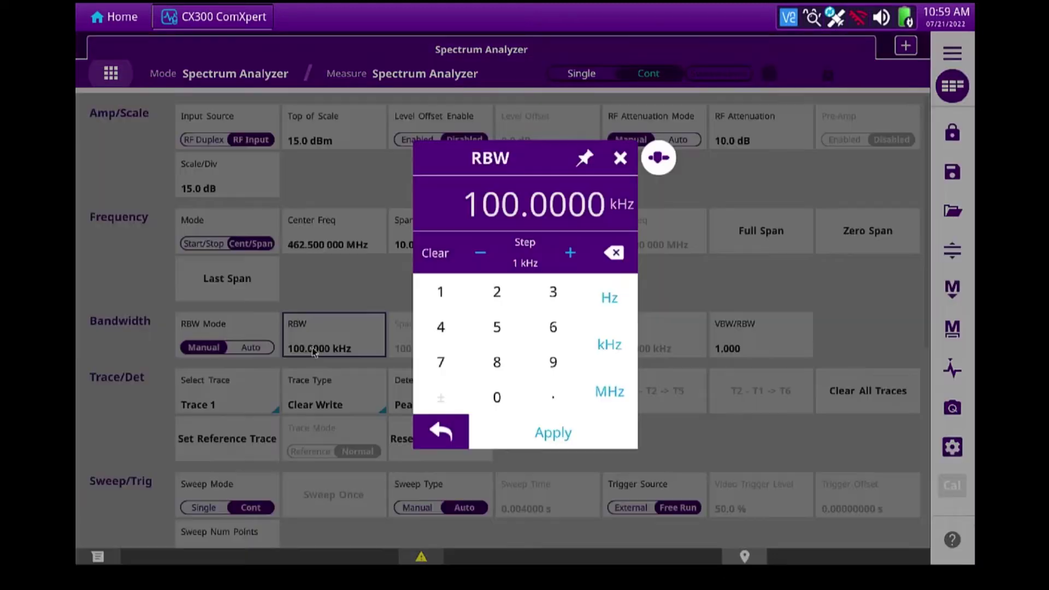
{"action": "left_click", "coordinate": [440, 292]}
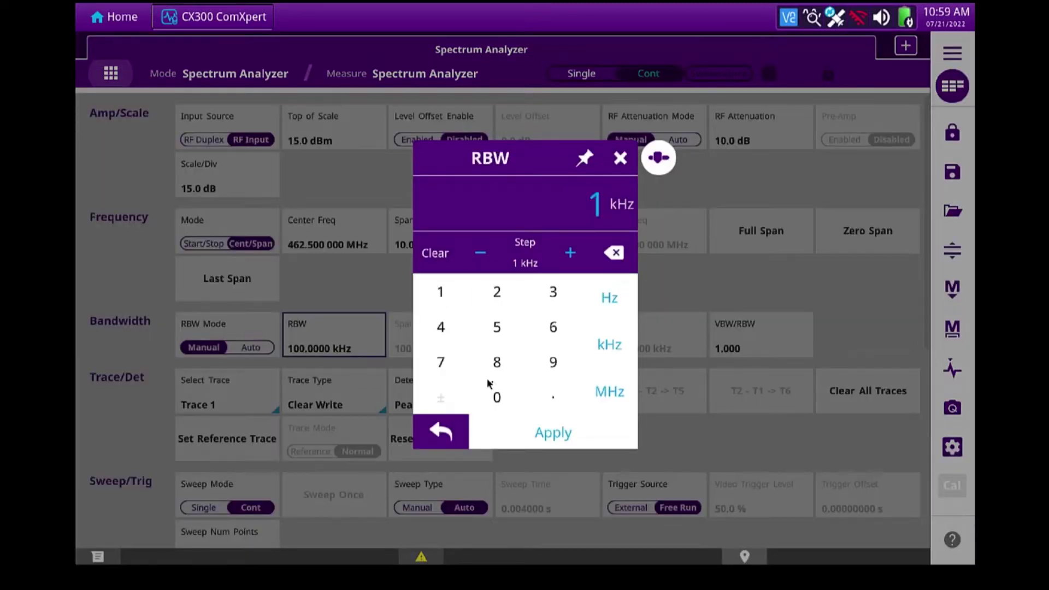
{"action": "left_click", "coordinate": [497, 397]}
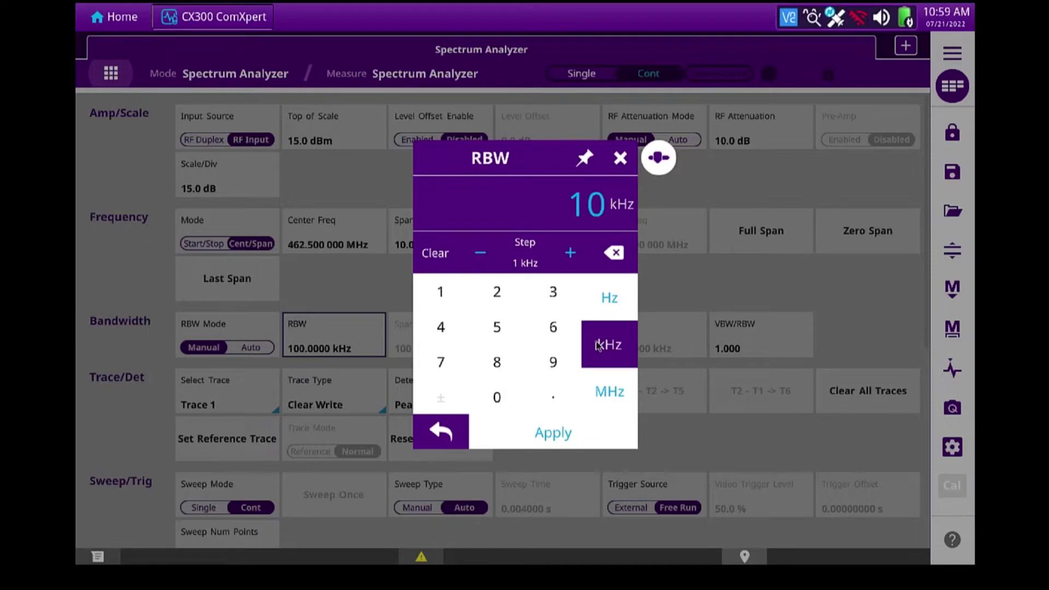
{"action": "left_click", "coordinate": [598, 343]}
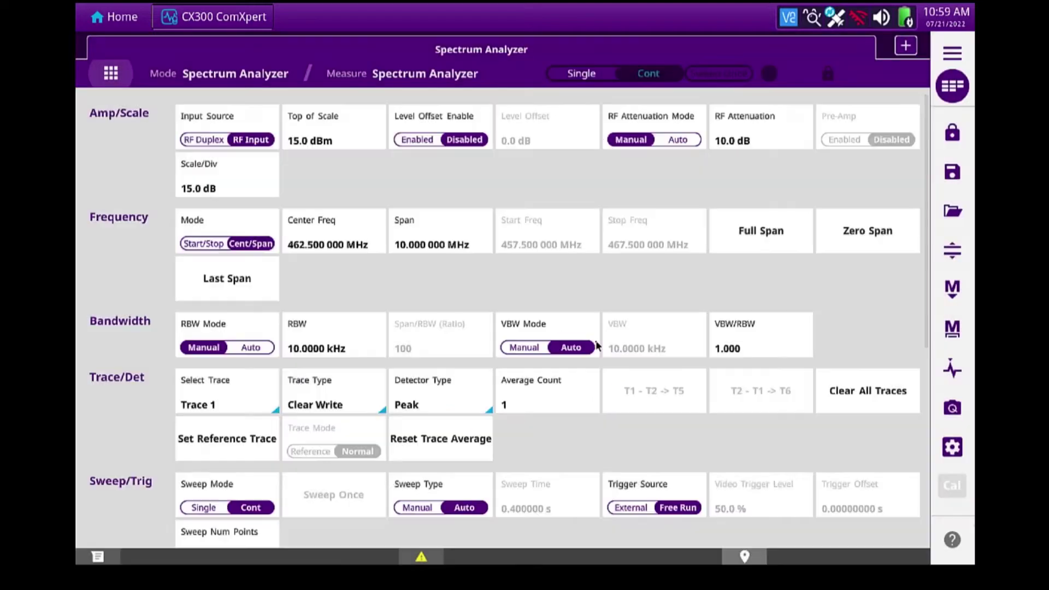
Make Trace 1 an Average trace using the Negative Peak detector.
{"action": "left_click", "coordinate": [328, 404]}
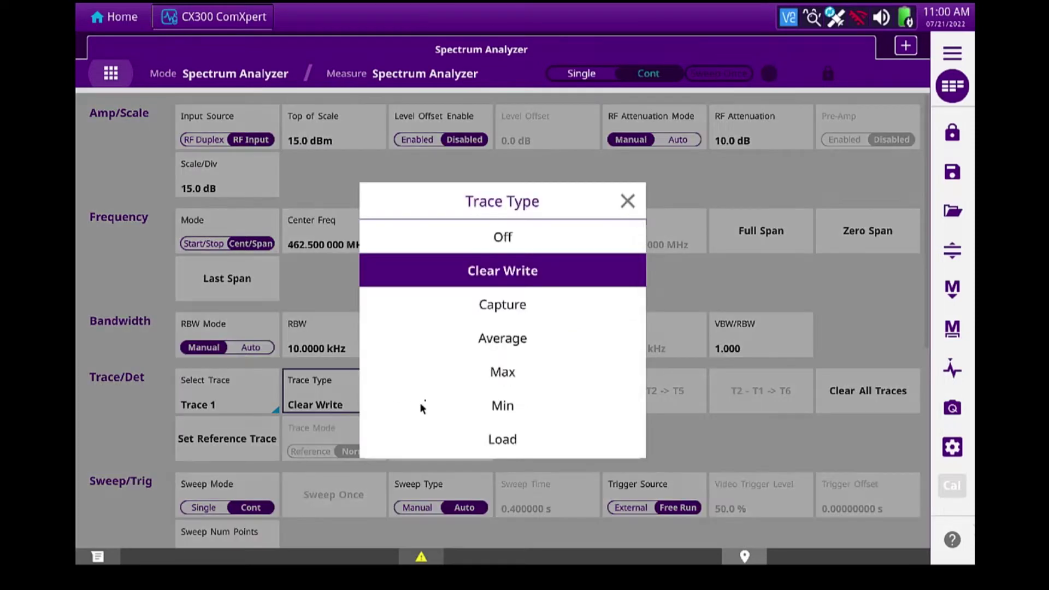
{"action": "left_click", "coordinate": [502, 339]}
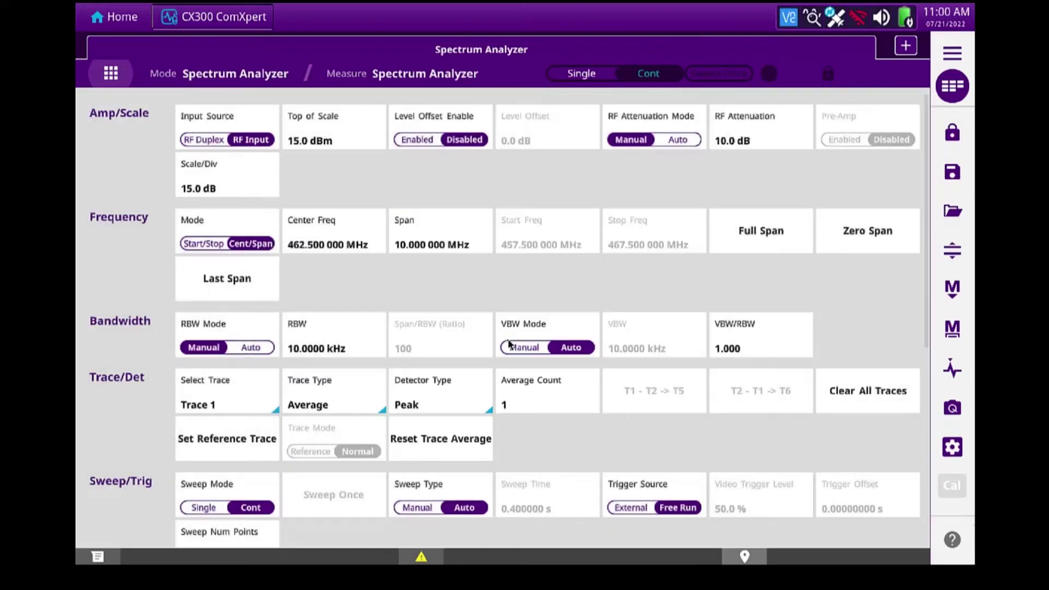
{"action": "left_click", "coordinate": [428, 403]}
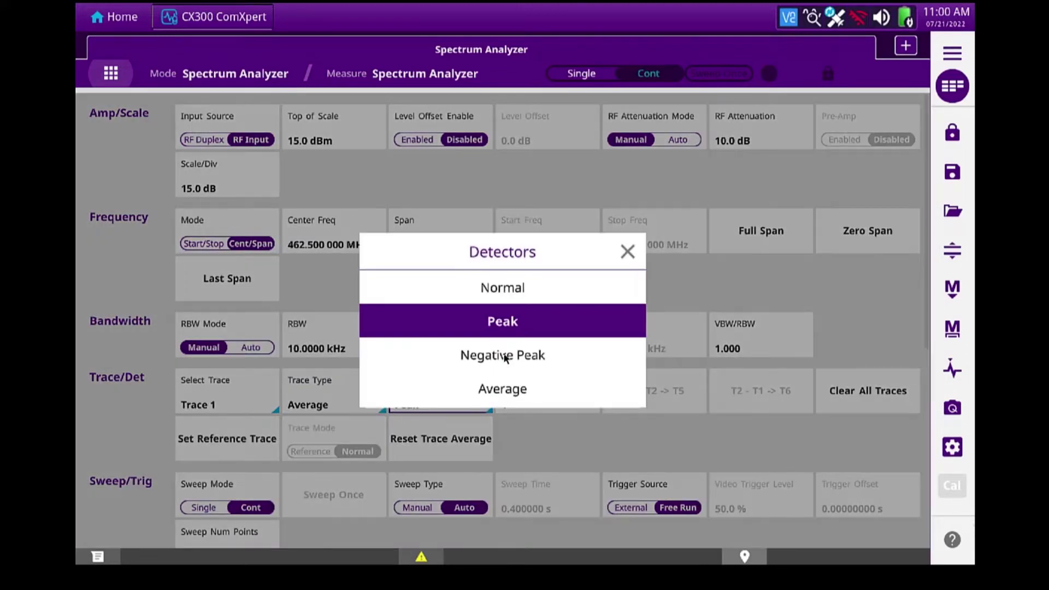
{"action": "left_click", "coordinate": [506, 358]}
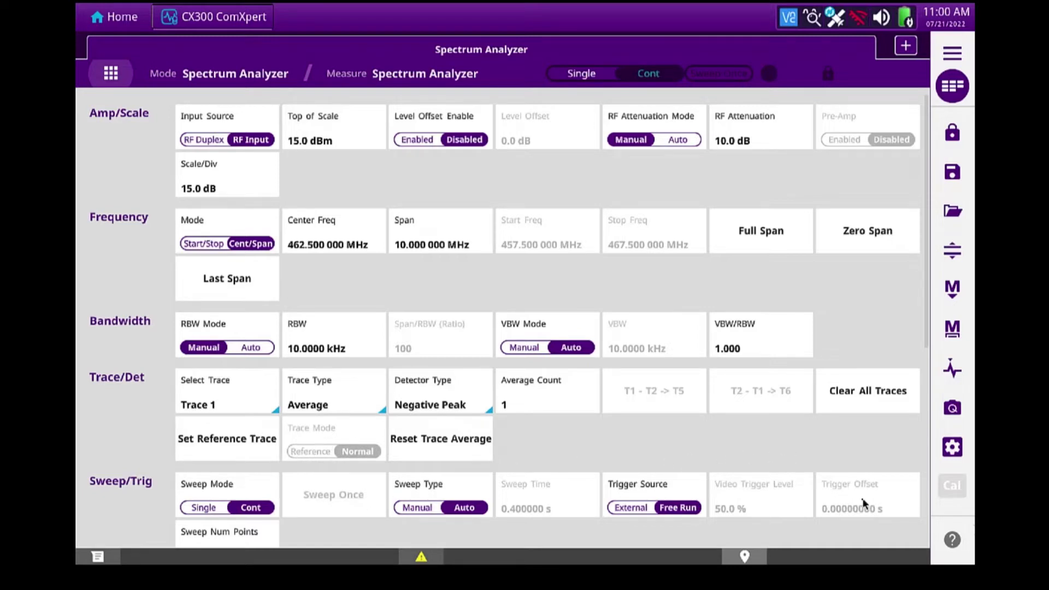
Route the tracking generator to RF Output at 5 dBm and enable it.
{"action": "scroll", "coordinate": [855, 452], "scroll_direction": "down", "scroll_amount": 5}
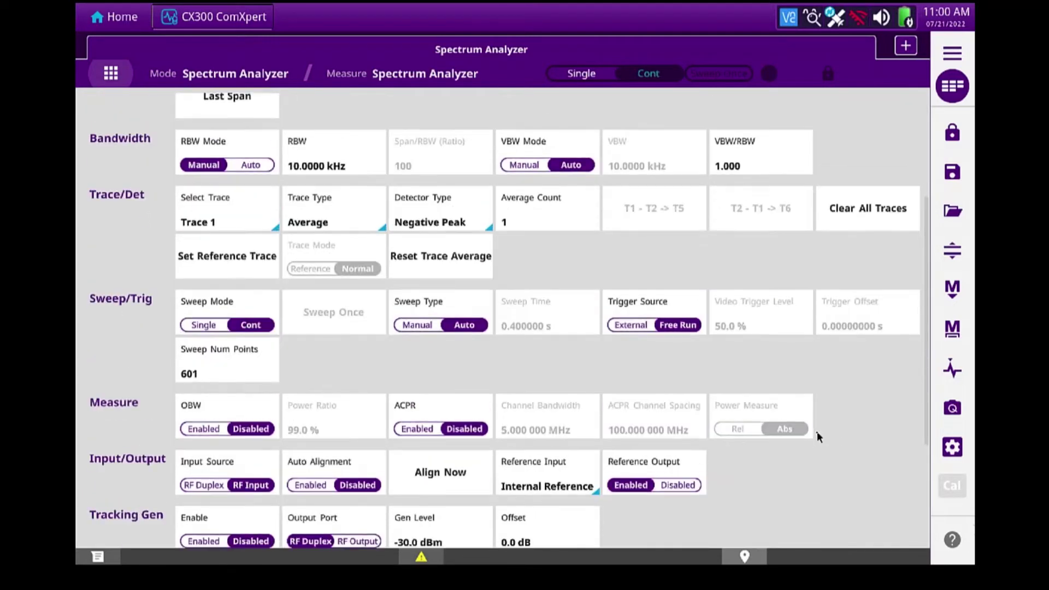
{"action": "scroll", "coordinate": [851, 420], "scroll_direction": "down", "scroll_amount": 3}
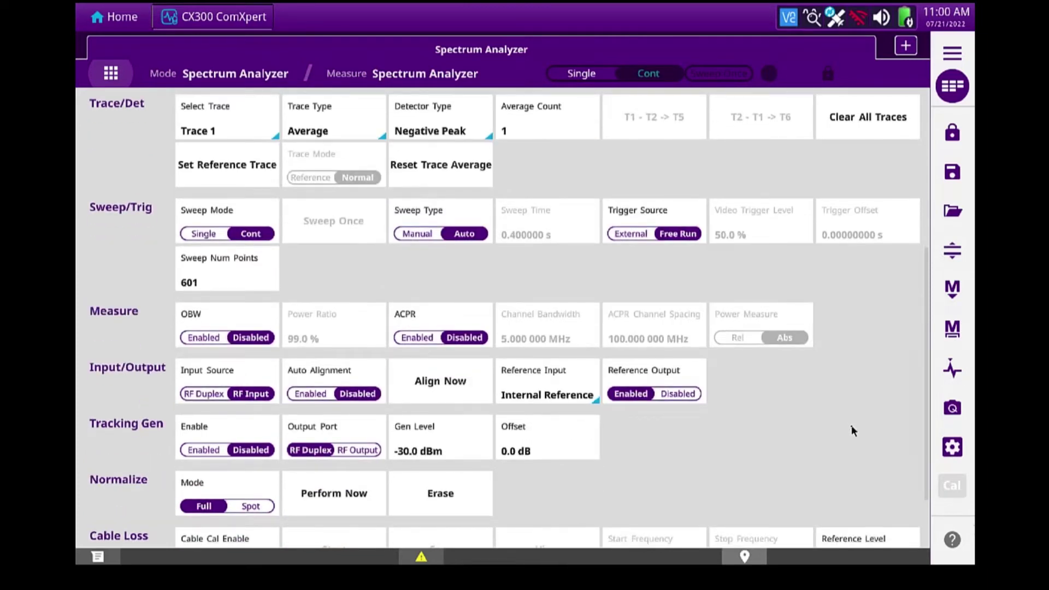
{"action": "scroll", "coordinate": [851, 427], "scroll_direction": "down", "scroll_amount": 3}
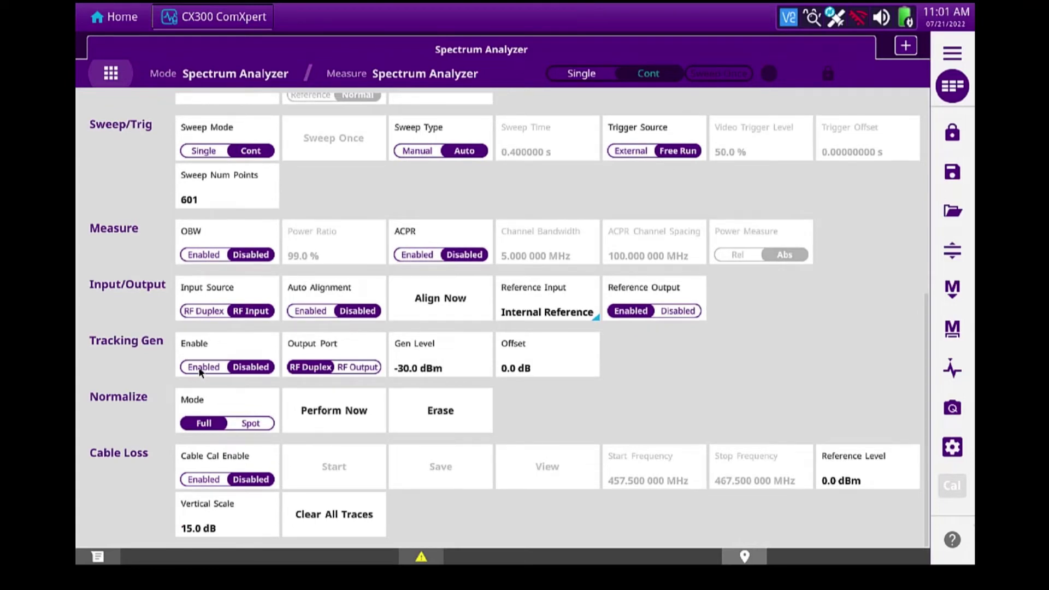
{"action": "left_click", "coordinate": [358, 368]}
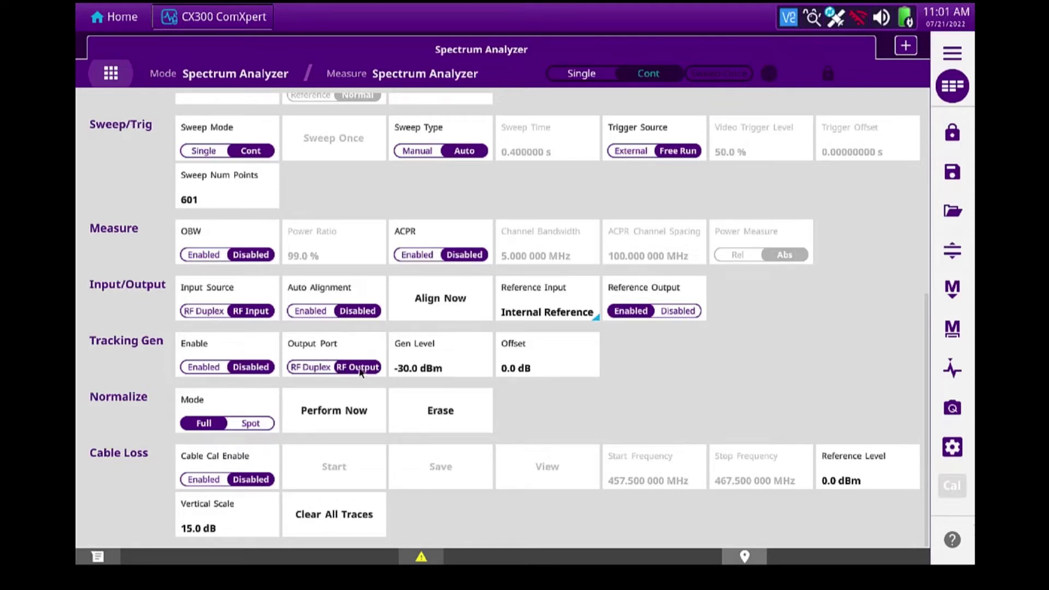
{"action": "left_click", "coordinate": [395, 367]}
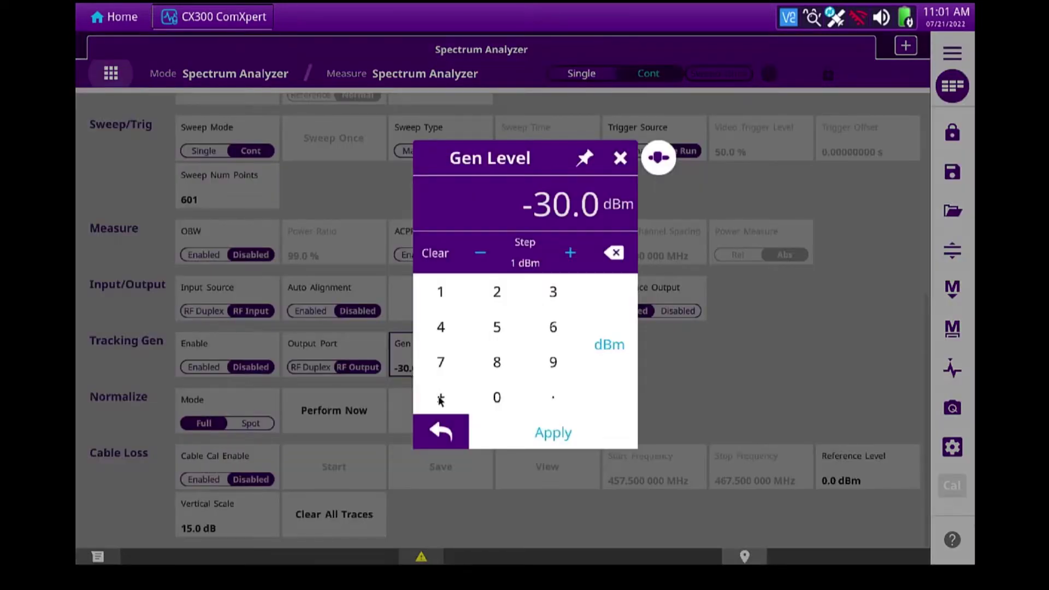
{"action": "left_click", "coordinate": [497, 327]}
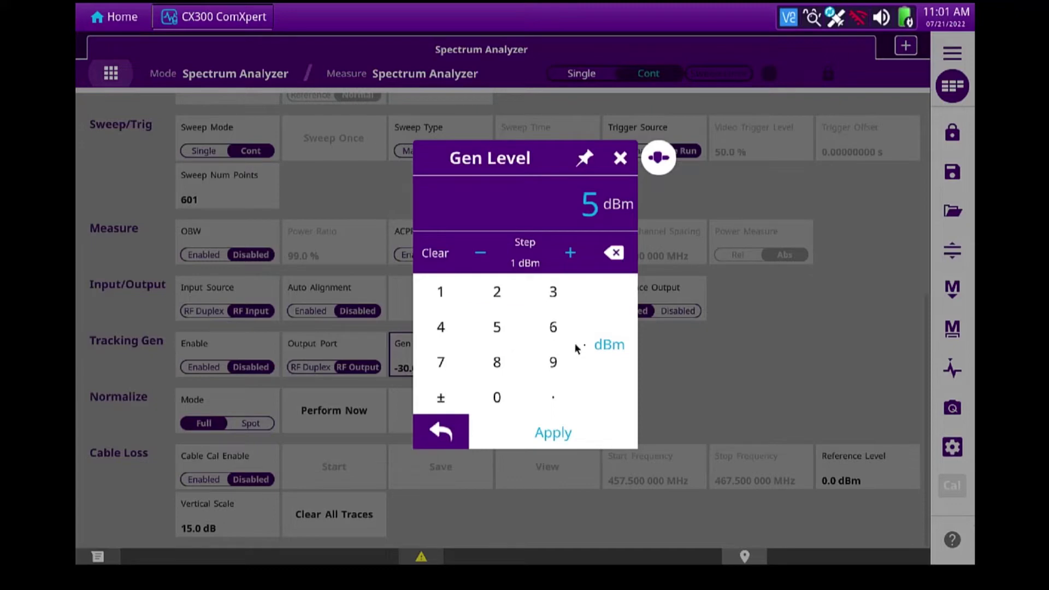
{"action": "left_click", "coordinate": [610, 347]}
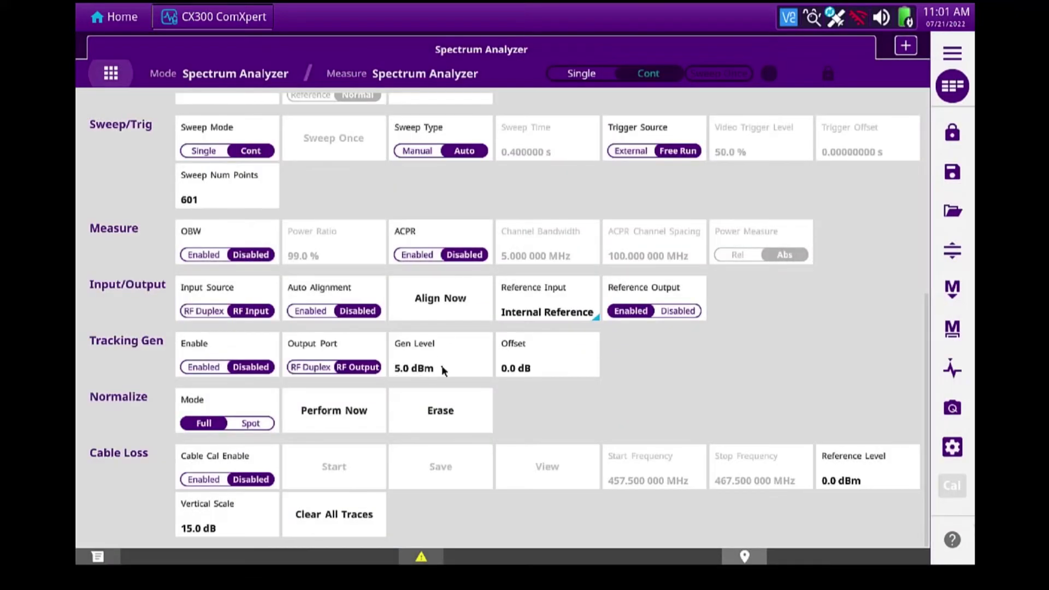
{"action": "left_click", "coordinate": [204, 367]}
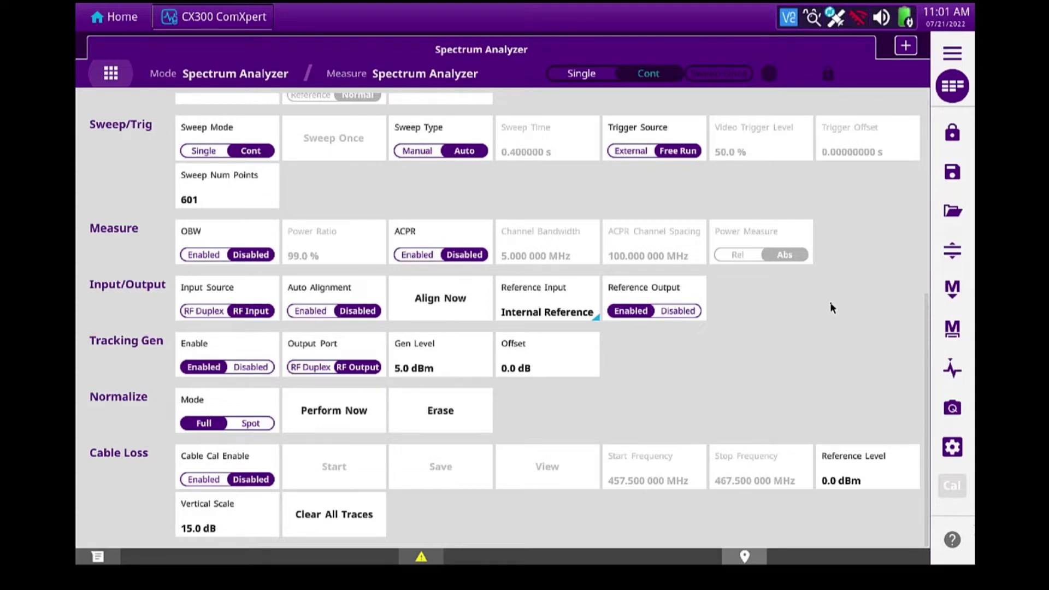
Close the settings list to return to the spectrum trace view.
{"action": "left_click", "coordinate": [951, 88]}
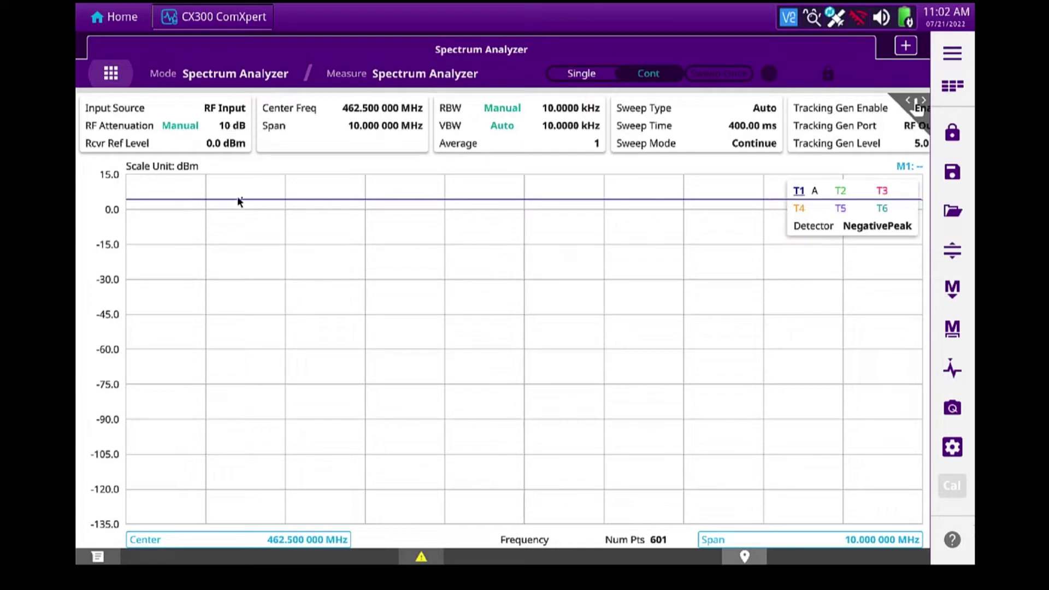
Store Trace 1 as the reference trace and set Trace Mode to Reference.
{"action": "left_click", "coordinate": [951, 87]}
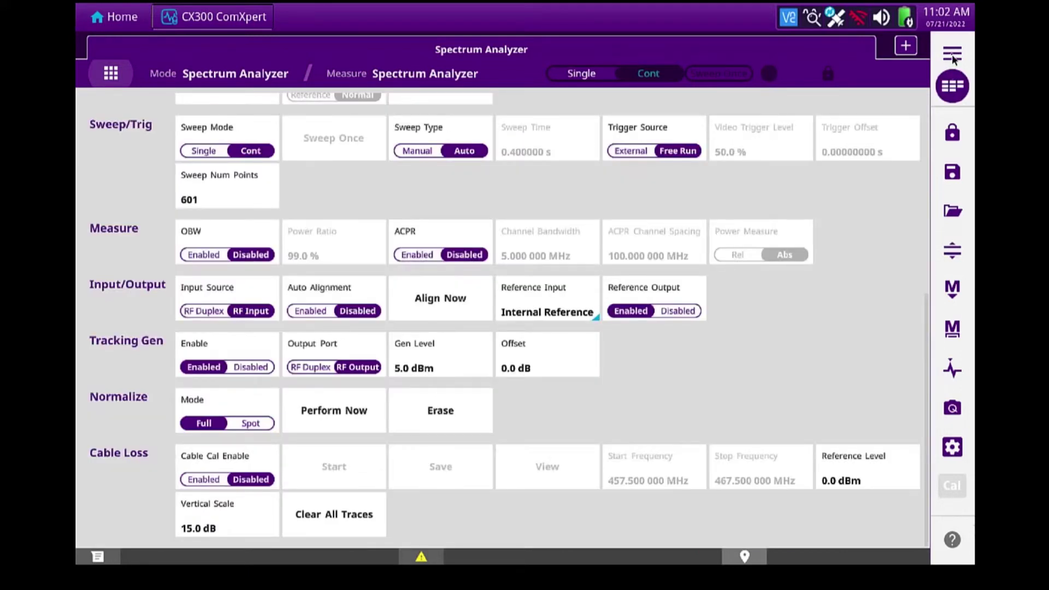
{"action": "left_click", "coordinate": [951, 53]}
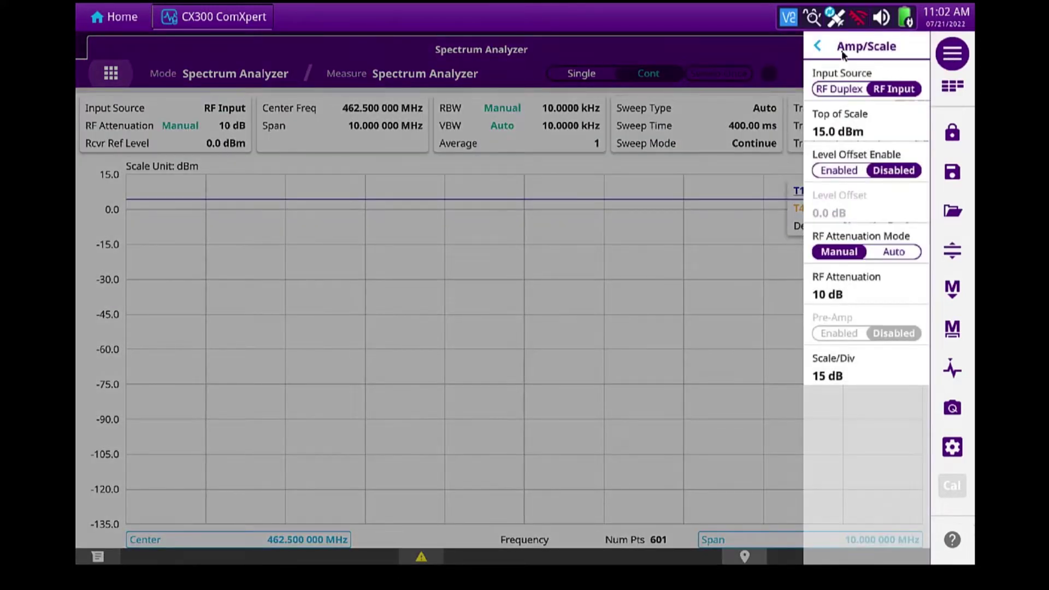
{"action": "left_click", "coordinate": [841, 53]}
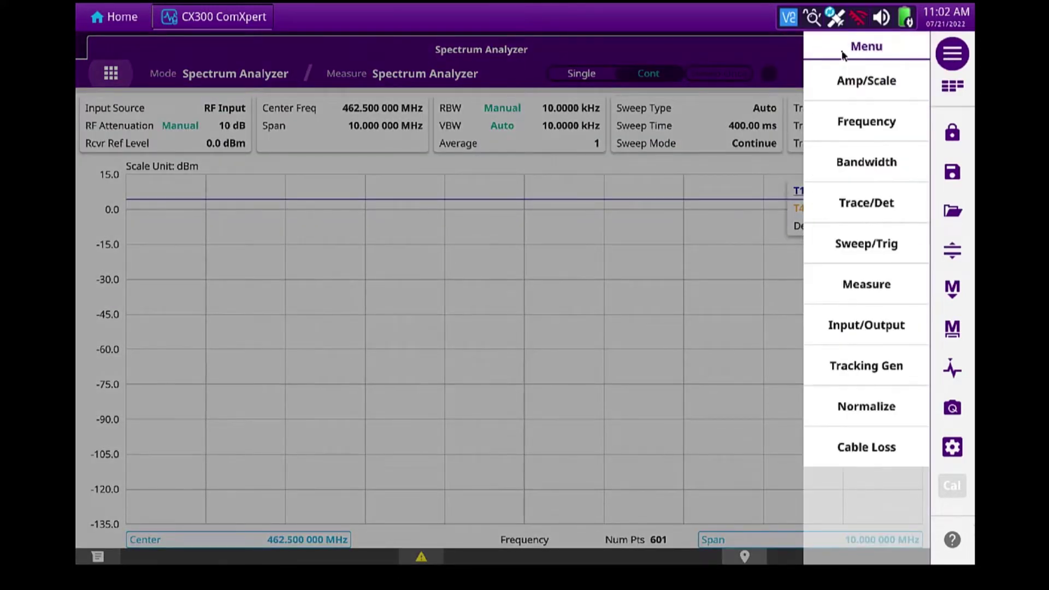
{"action": "left_click", "coordinate": [846, 203]}
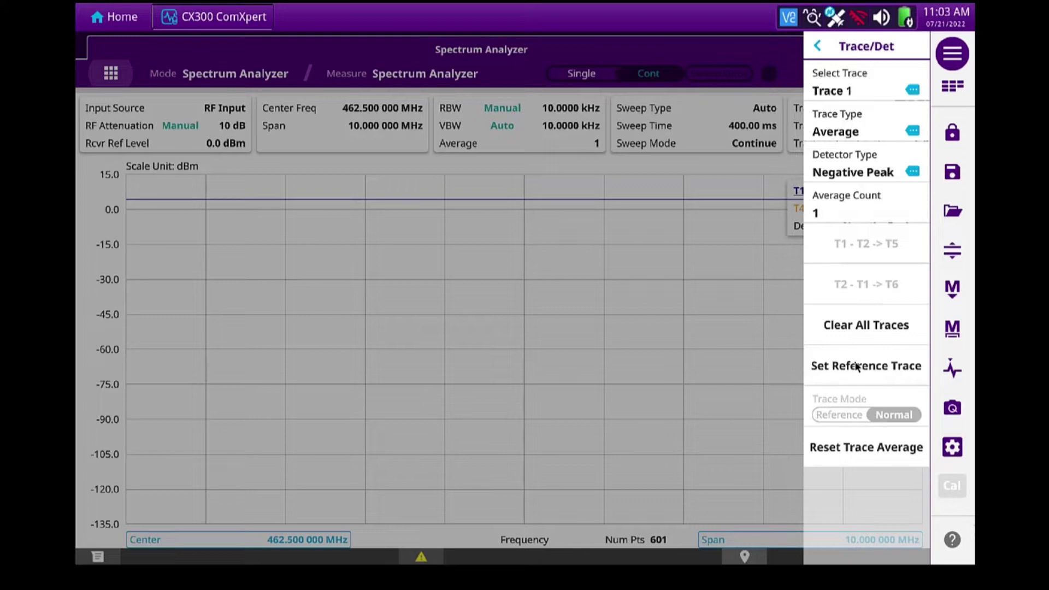
{"action": "left_click", "coordinate": [857, 366]}
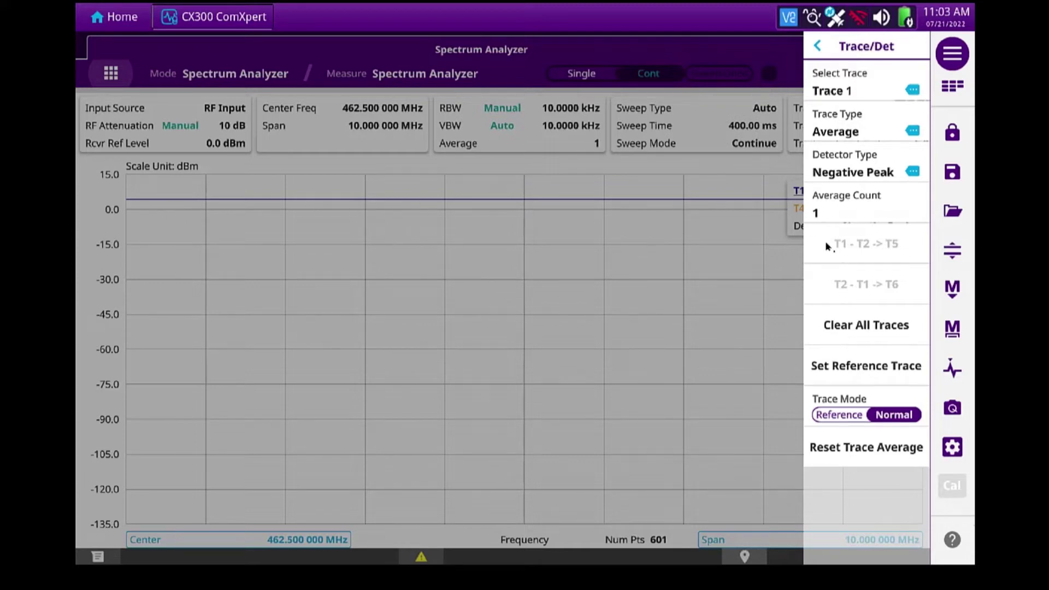
{"action": "left_click", "coordinate": [839, 416]}
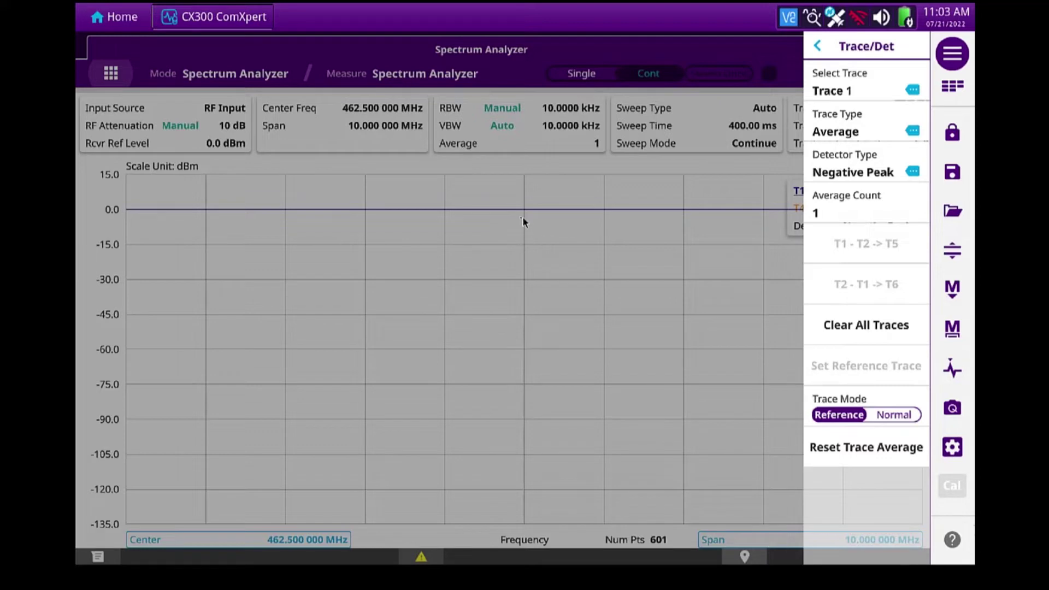
Close the Trace/Det panel to watch the live normalized filter response.
{"action": "left_click", "coordinate": [953, 62]}
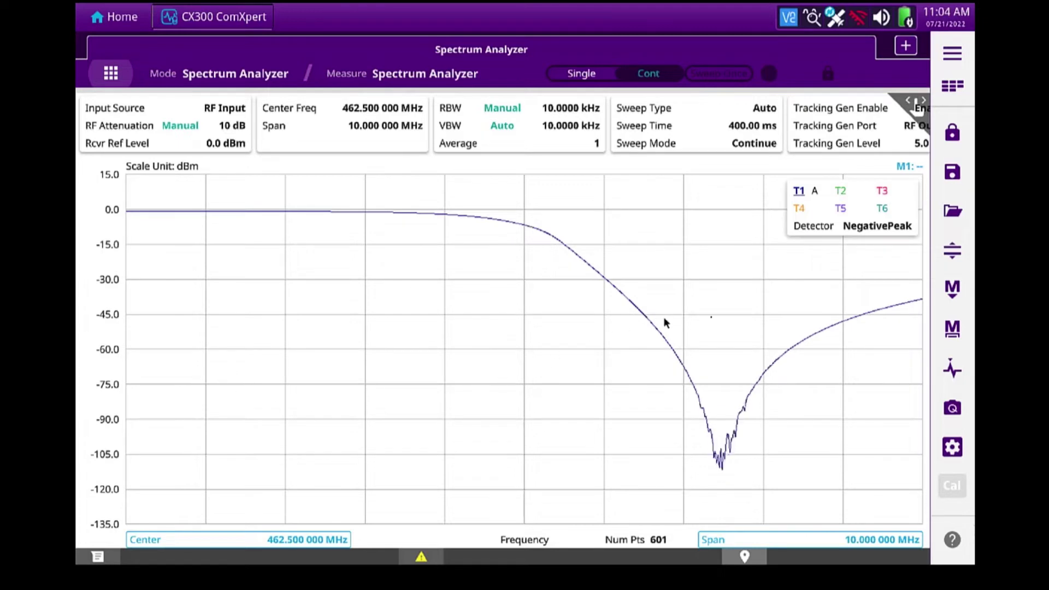
Place marker M1 on the trace at 460 MHz.
{"action": "left_click", "coordinate": [952, 329]}
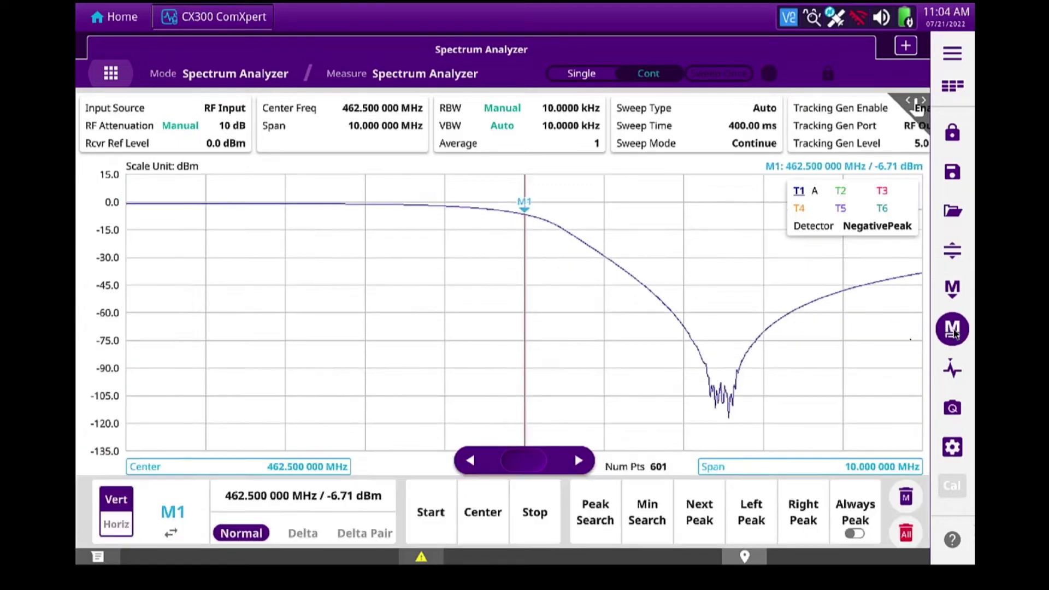
{"action": "left_click", "coordinate": [245, 499]}
{"action": "left_click", "coordinate": [245, 499]}
{"action": "type", "text": "460"}
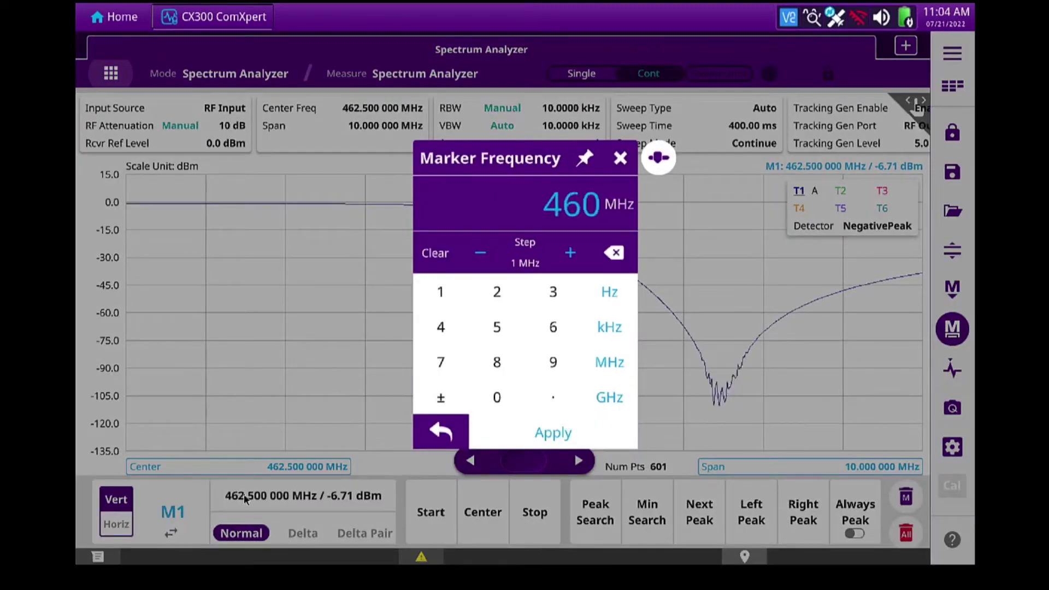
{"action": "key", "text": "Return"}
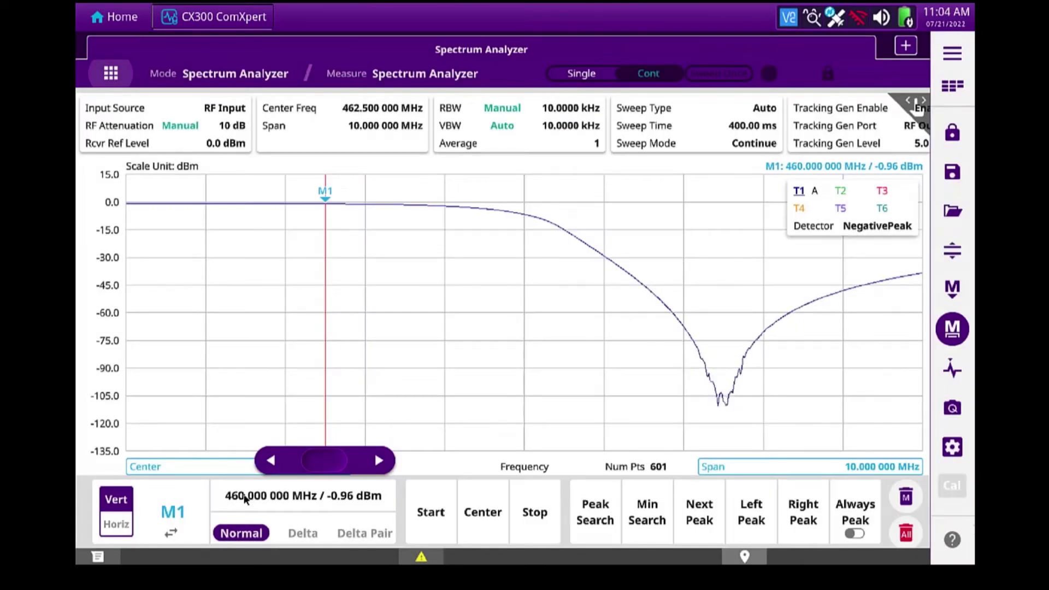
Add marker M2 and move it to 465 MHz in the notch.
{"action": "left_click", "coordinate": [170, 511]}
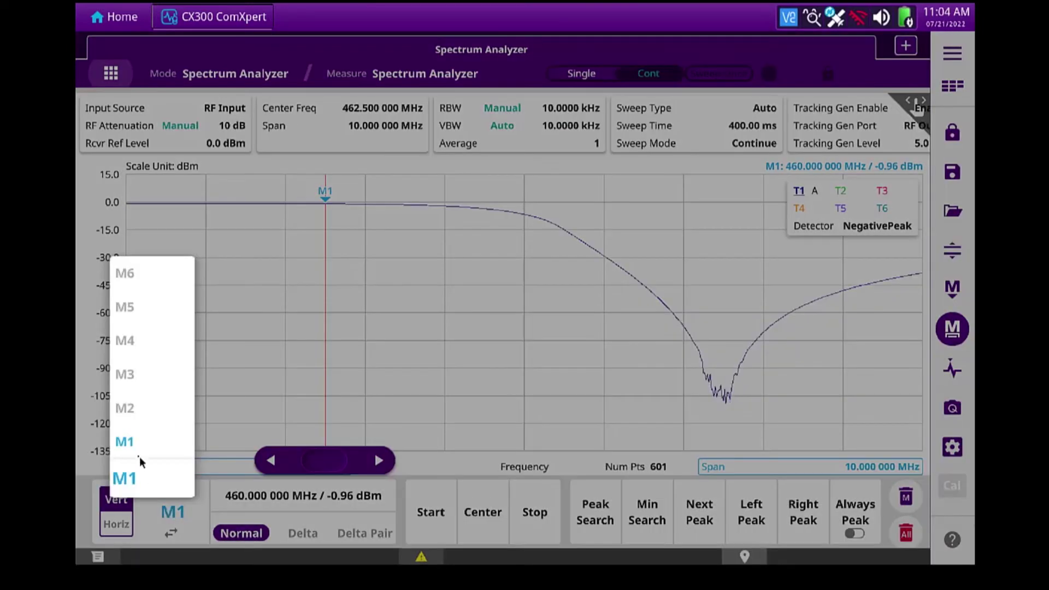
{"action": "left_click", "coordinate": [125, 408]}
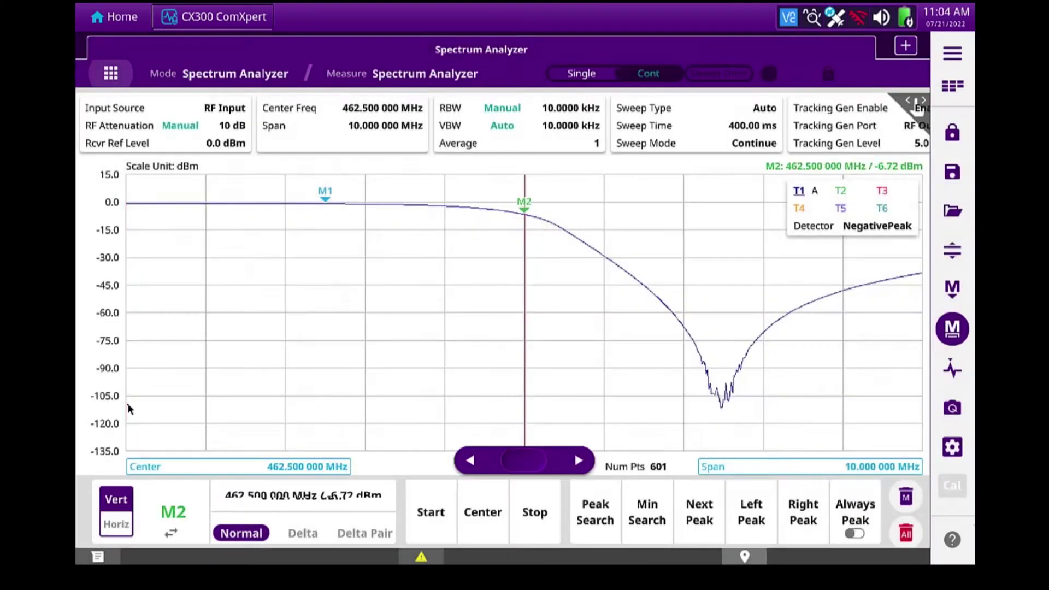
{"action": "left_click", "coordinate": [256, 496]}
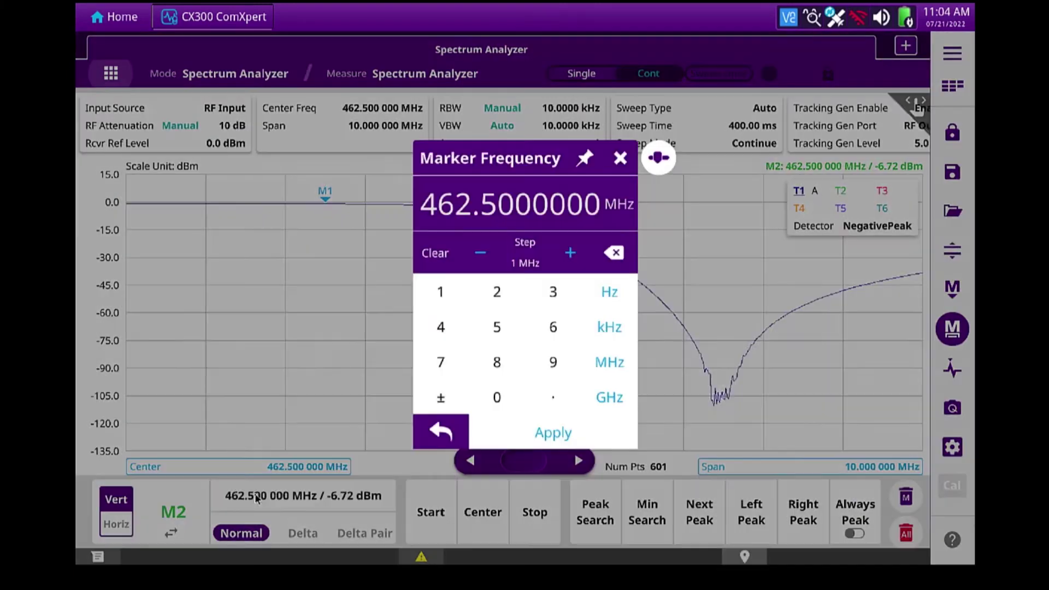
{"action": "type", "text": "465"}
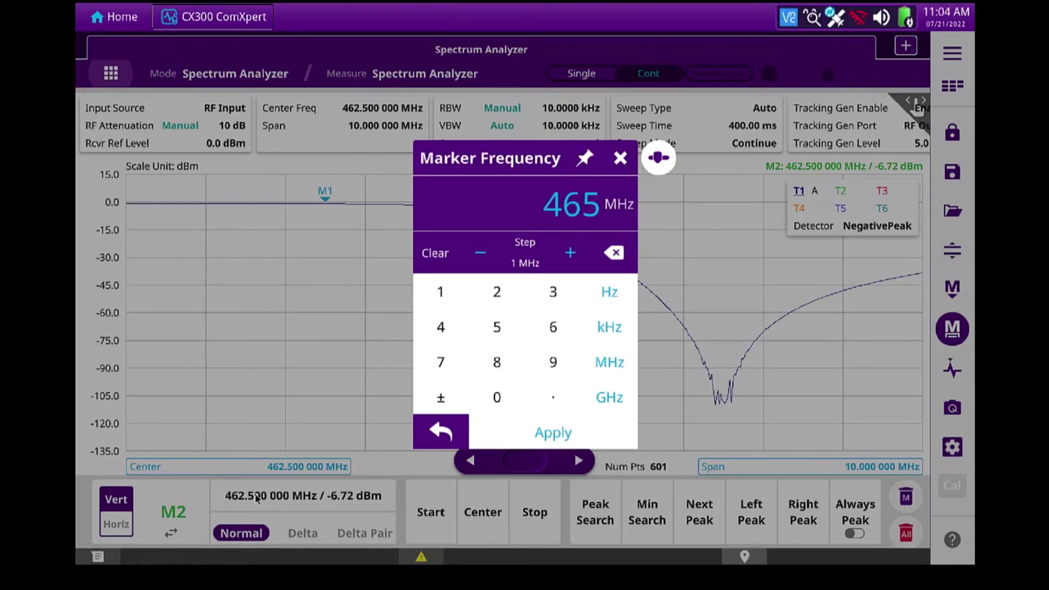
{"action": "key", "text": "Return"}
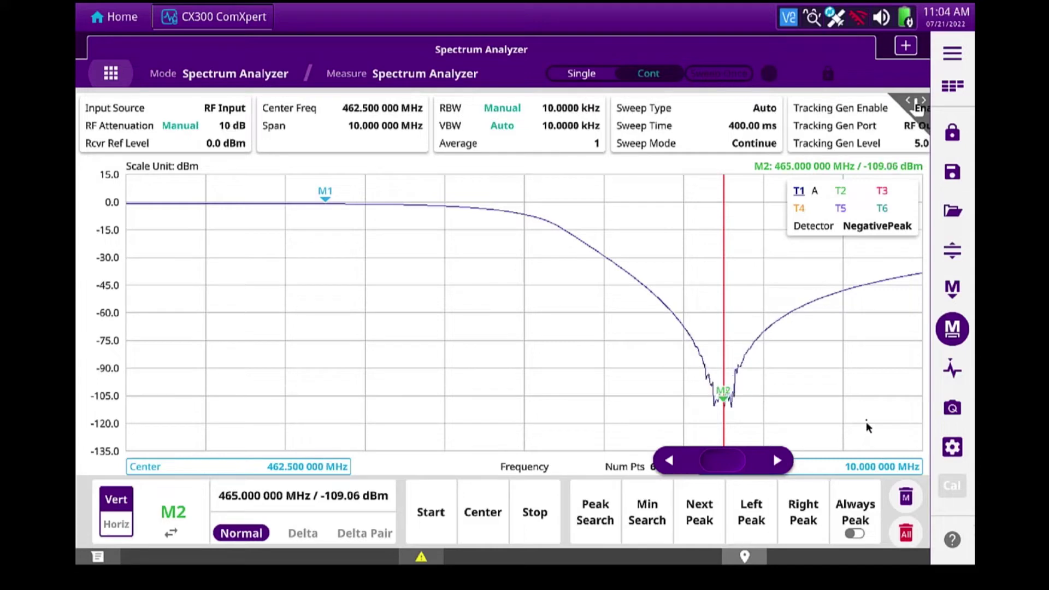
Show the marker table listing the M1 and M2 readings.
{"action": "left_click", "coordinate": [953, 290]}
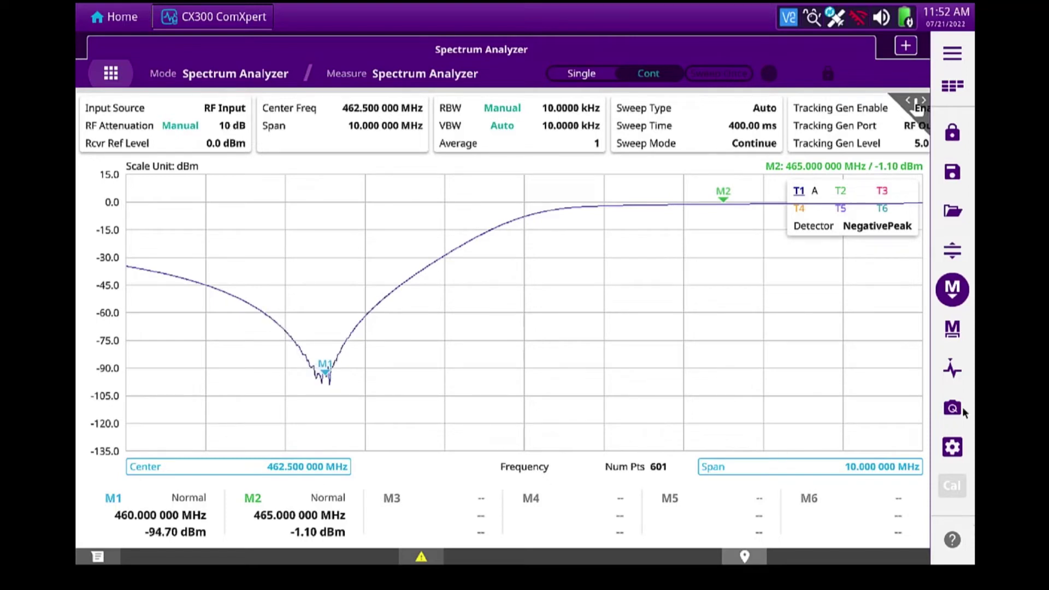
Bring back the marker controls and switch on a horizontal display line at -75 dBm.
{"action": "left_click", "coordinate": [953, 329]}
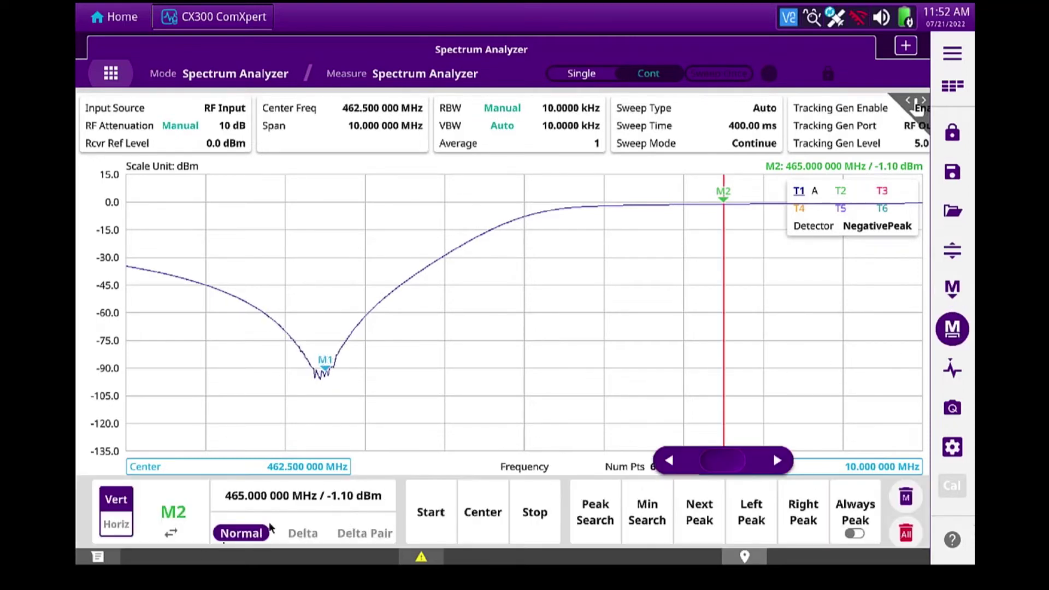
{"action": "left_click", "coordinate": [116, 524]}
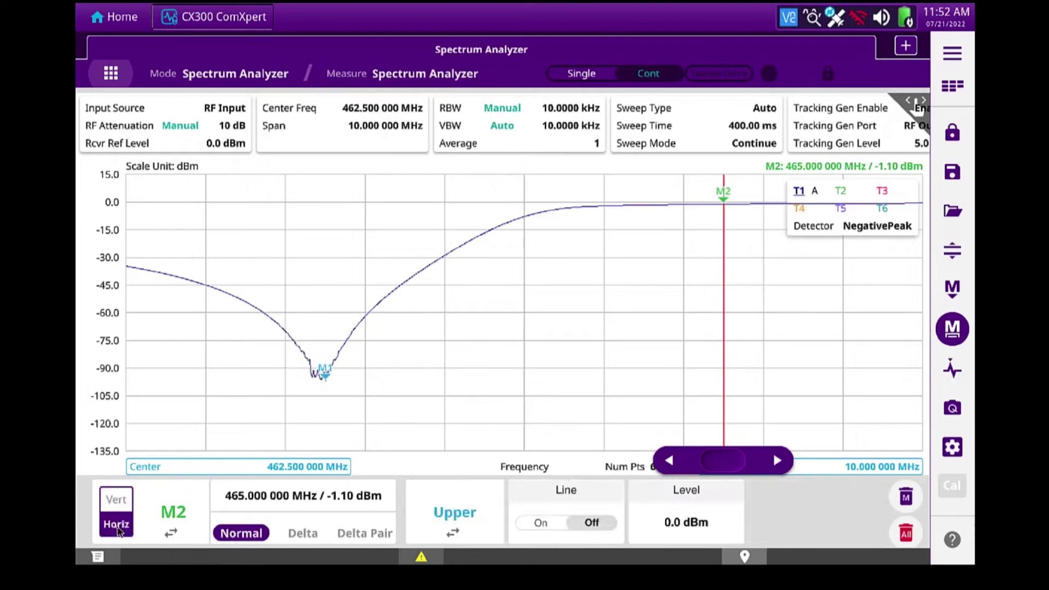
{"action": "left_click", "coordinate": [546, 522]}
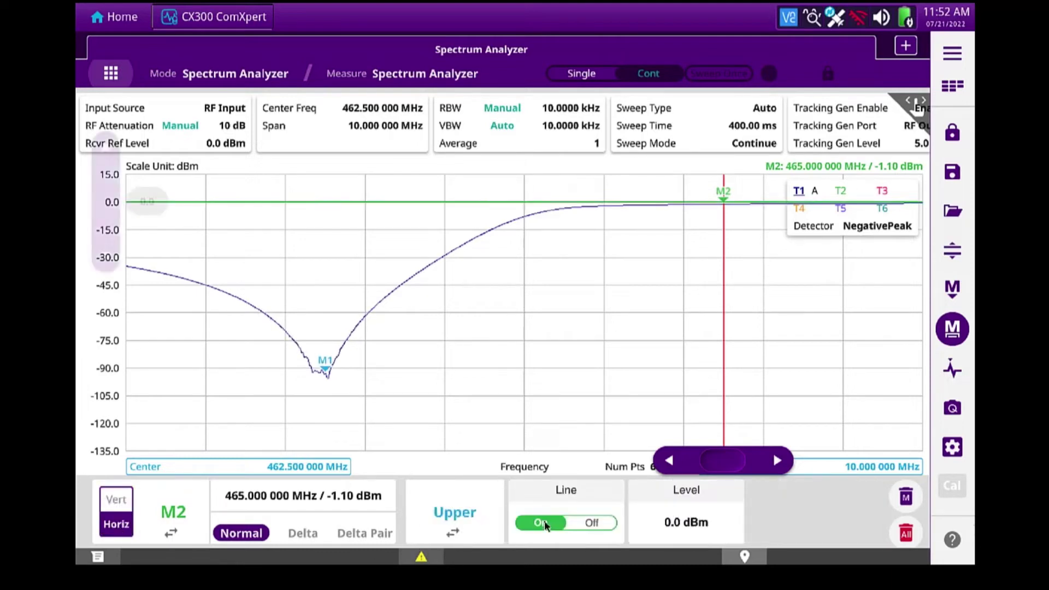
{"action": "left_click", "coordinate": [671, 524]}
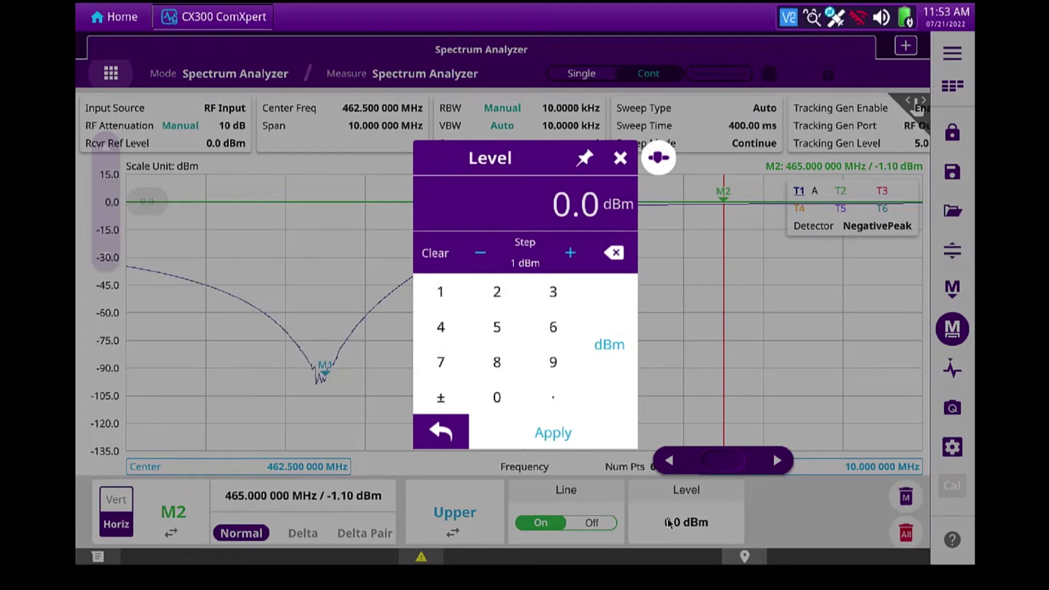
{"action": "type", "text": "-7"}
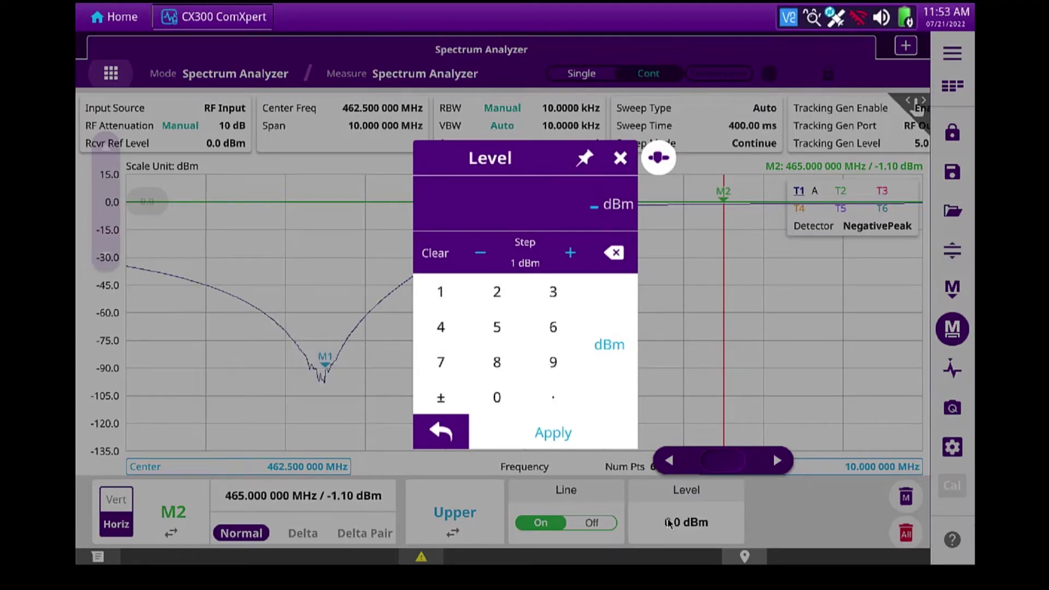
{"action": "type", "text": "5"}
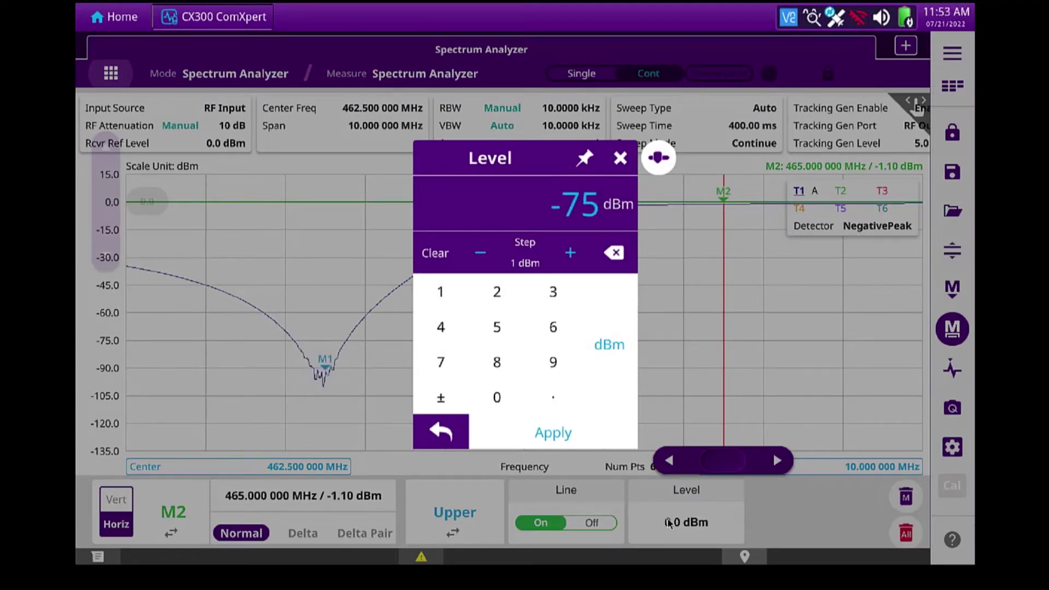
{"action": "key", "text": "Return"}
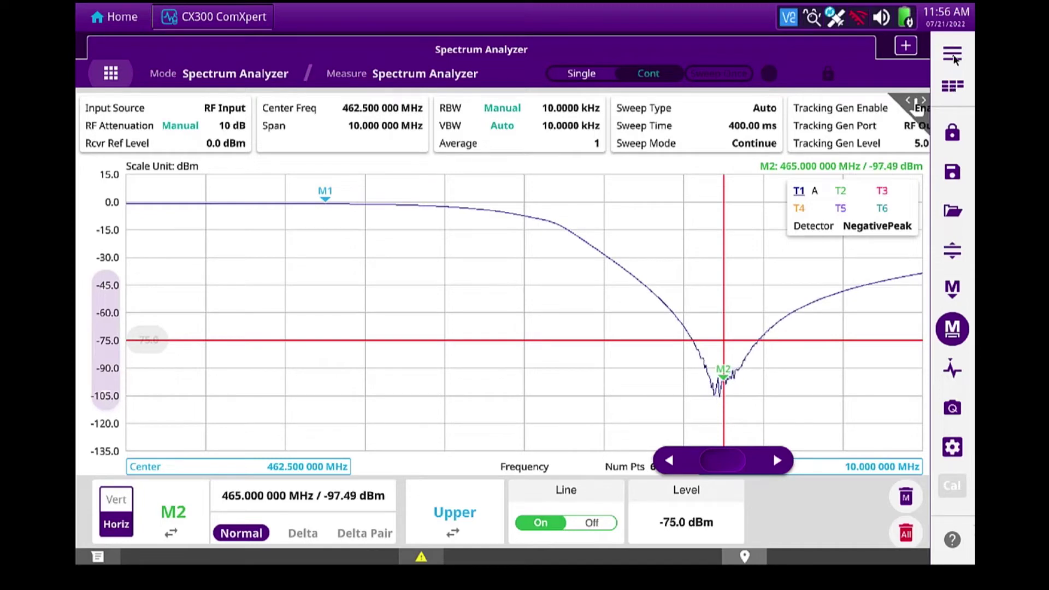
Set the Trace/Det average count to 3 sweeps and return to the live spectrum.
{"action": "left_click", "coordinate": [952, 56]}
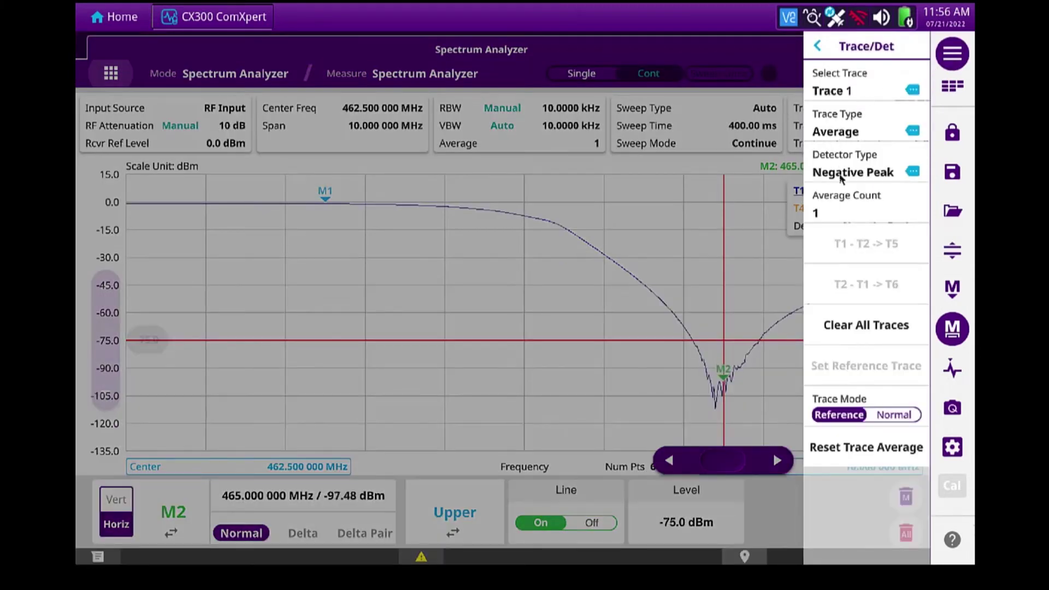
{"action": "left_click", "coordinate": [829, 214]}
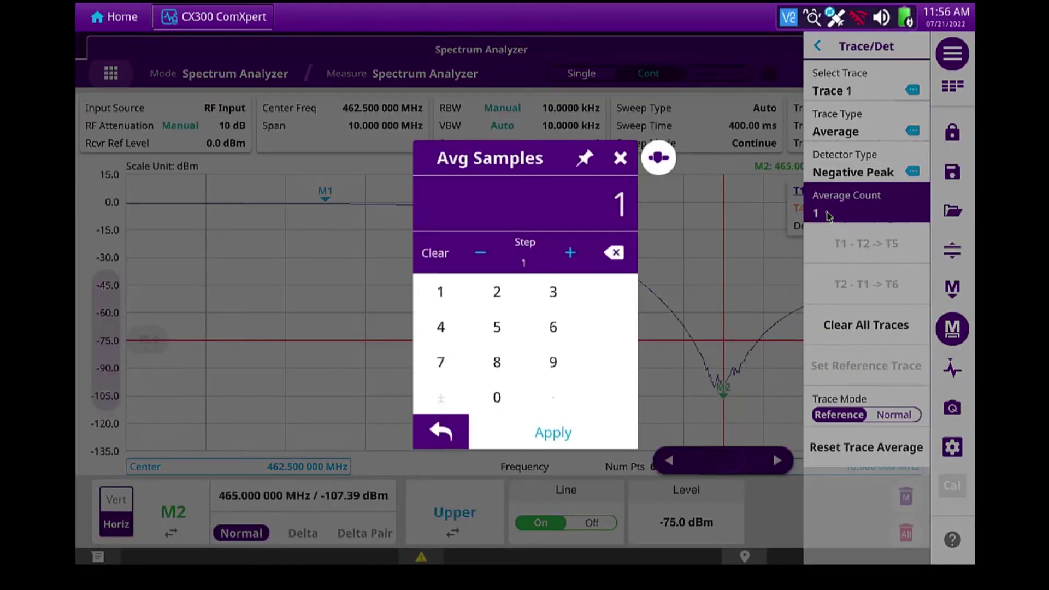
{"action": "type", "text": "3"}
{"action": "key", "text": "Return"}
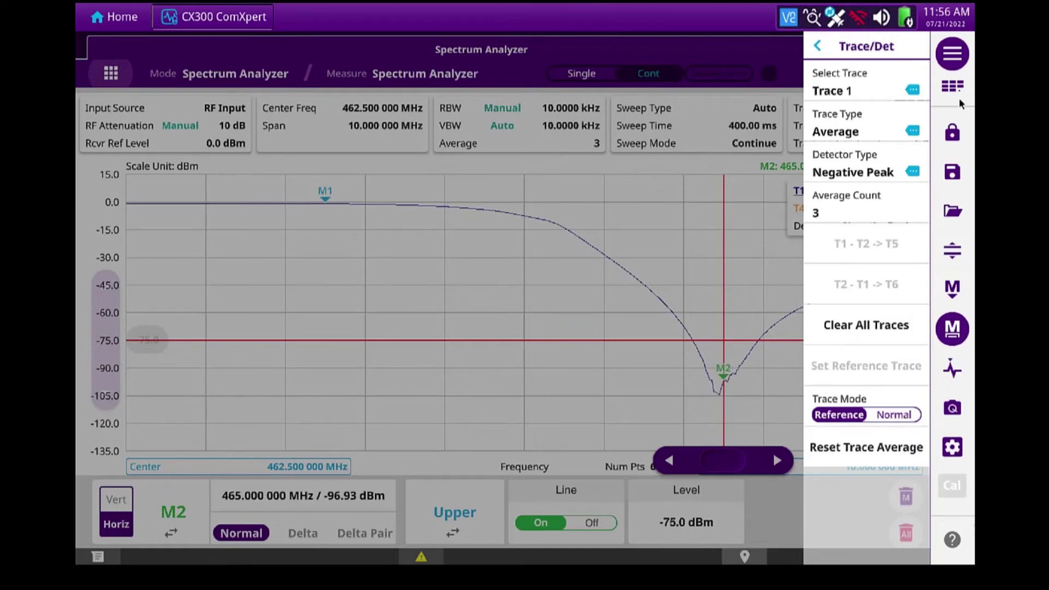
{"action": "left_click", "coordinate": [952, 53]}
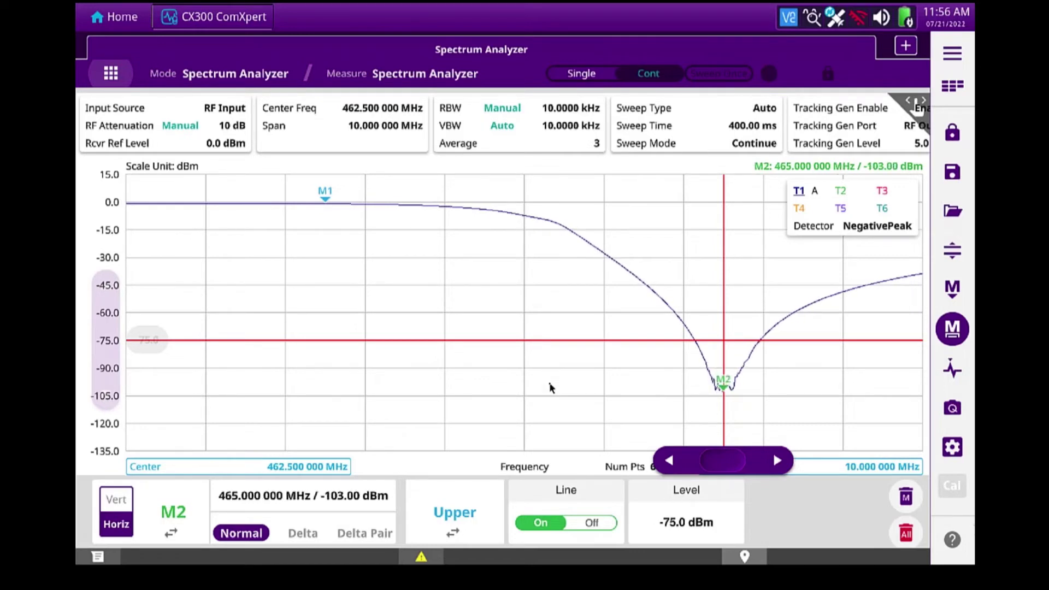
Display the marker table with M1 at 460 MHz and M2 at 465 MHz.
{"action": "left_click", "coordinate": [959, 290]}
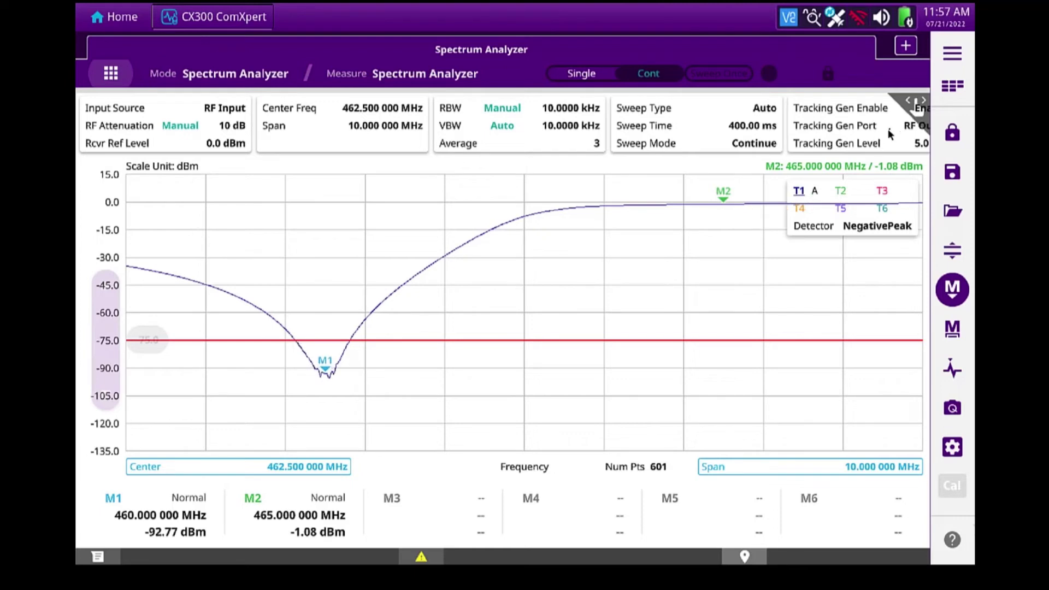
Change Trace 1's trace type to Capture to freeze the 460 MHz notch.
{"action": "left_click", "coordinate": [952, 53]}
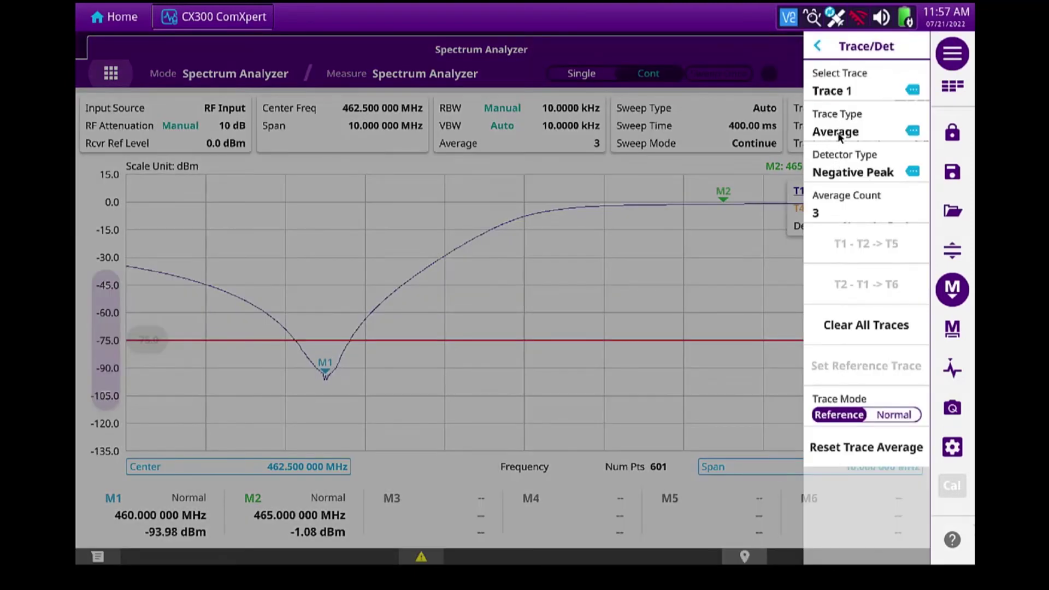
{"action": "left_click", "coordinate": [842, 135]}
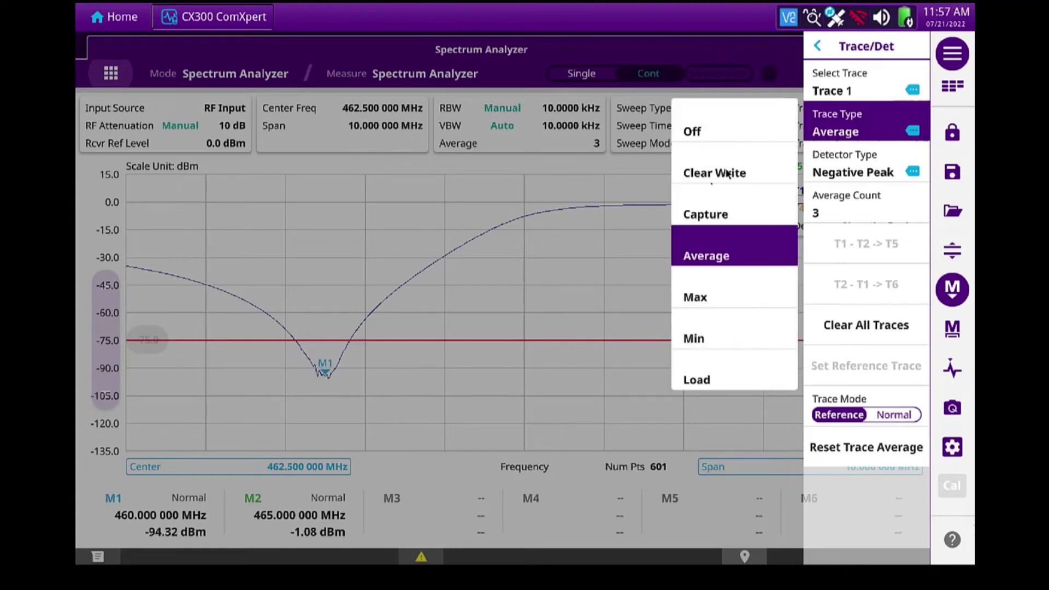
{"action": "left_click", "coordinate": [694, 217]}
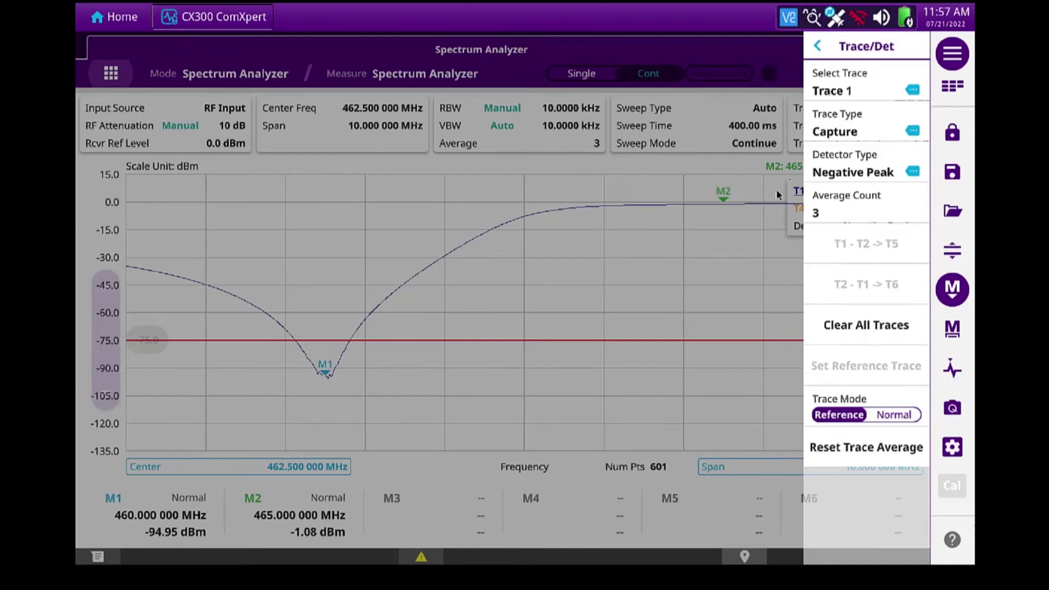
Select Trace 2 and set its trace type to Average.
{"action": "left_click", "coordinate": [840, 89]}
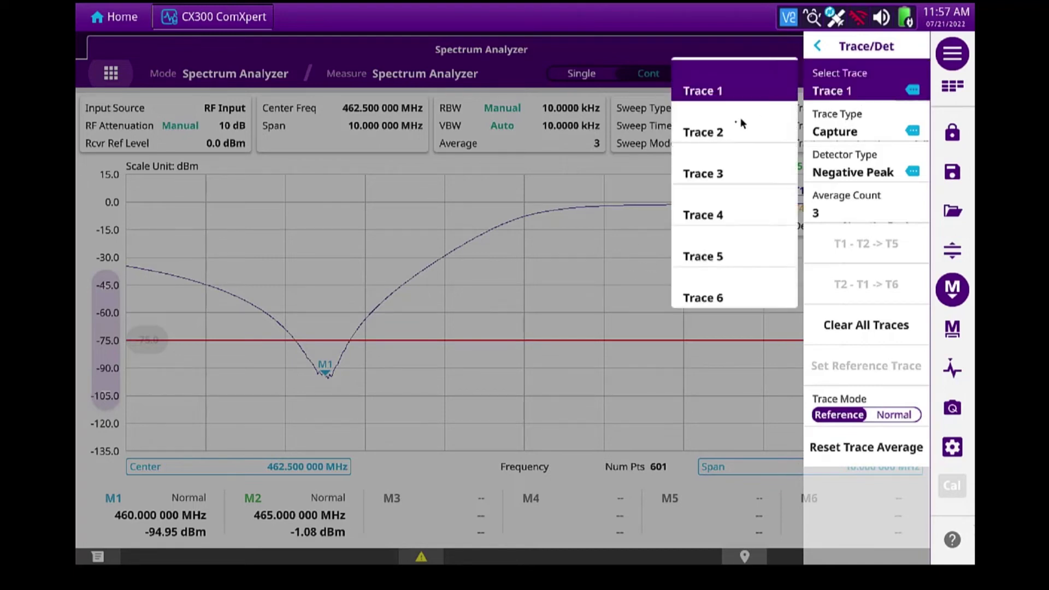
{"action": "left_click", "coordinate": [719, 133]}
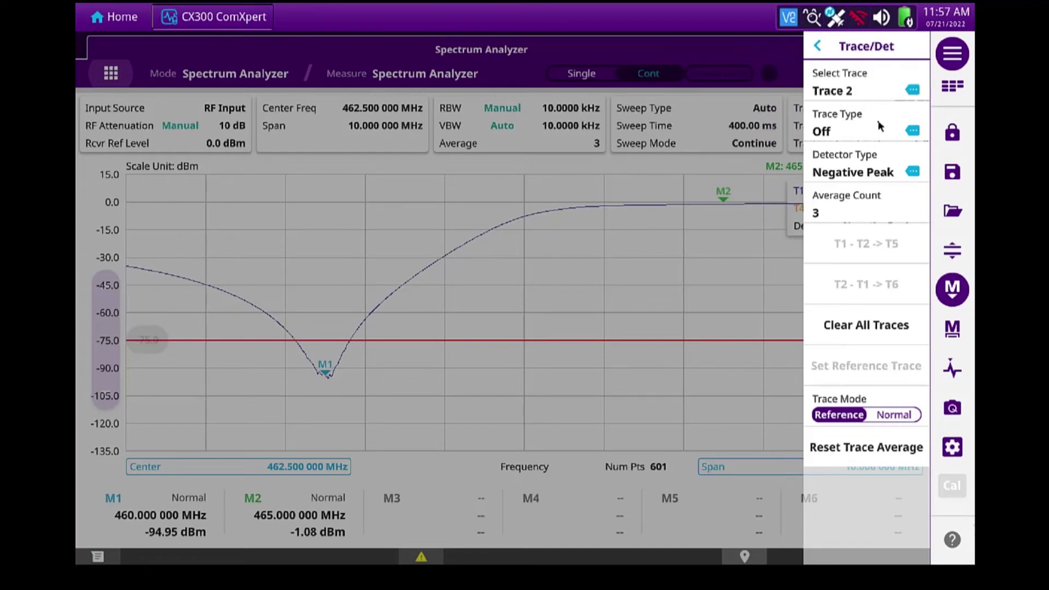
{"action": "left_click", "coordinate": [823, 136]}
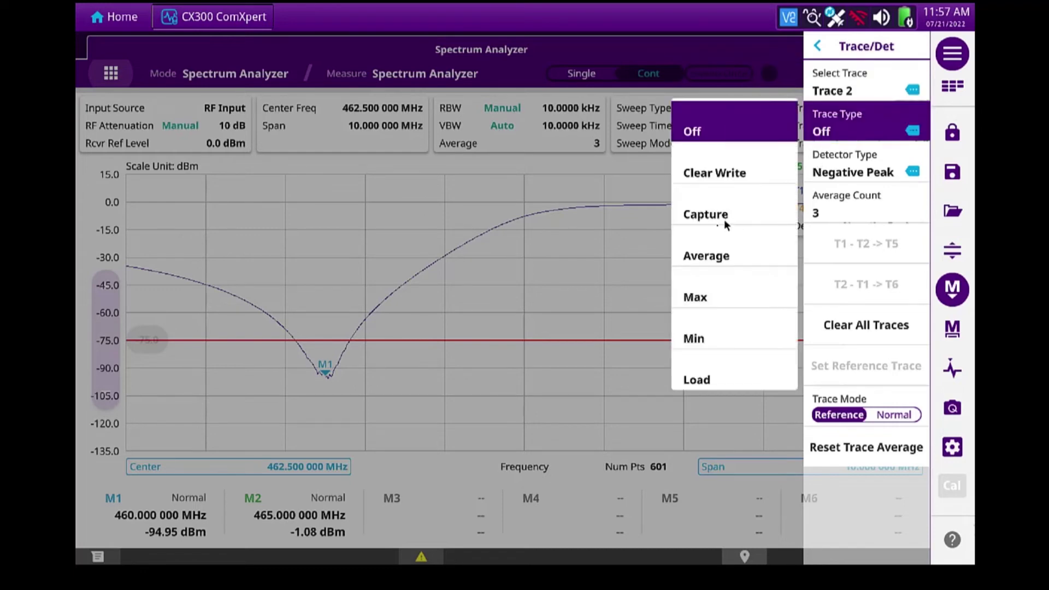
{"action": "left_click", "coordinate": [710, 253]}
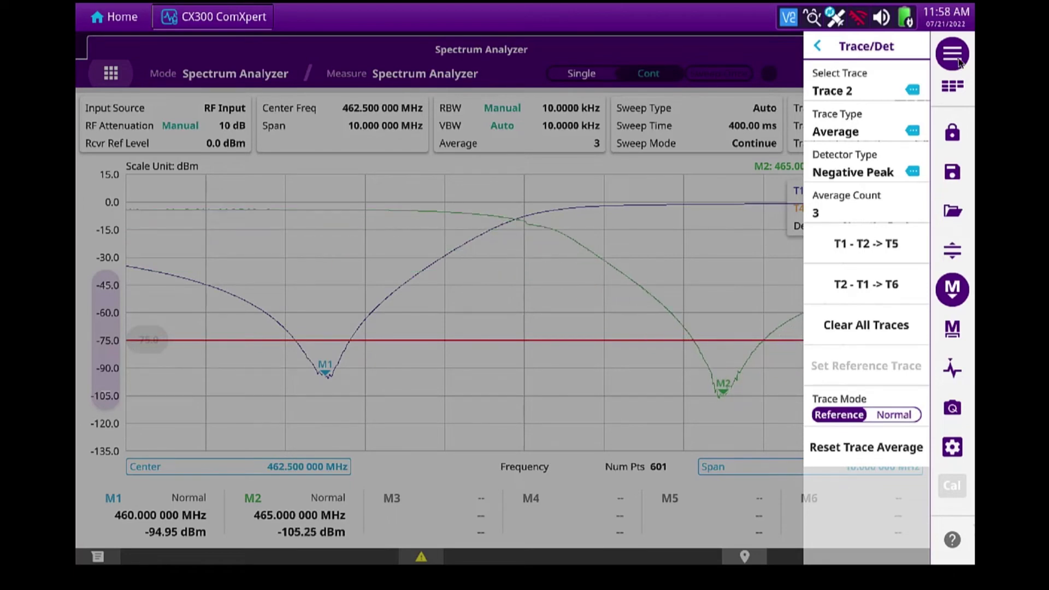
Close the Trace/Det panel to reveal both notch traces and the legend.
{"action": "left_click", "coordinate": [669, 316]}
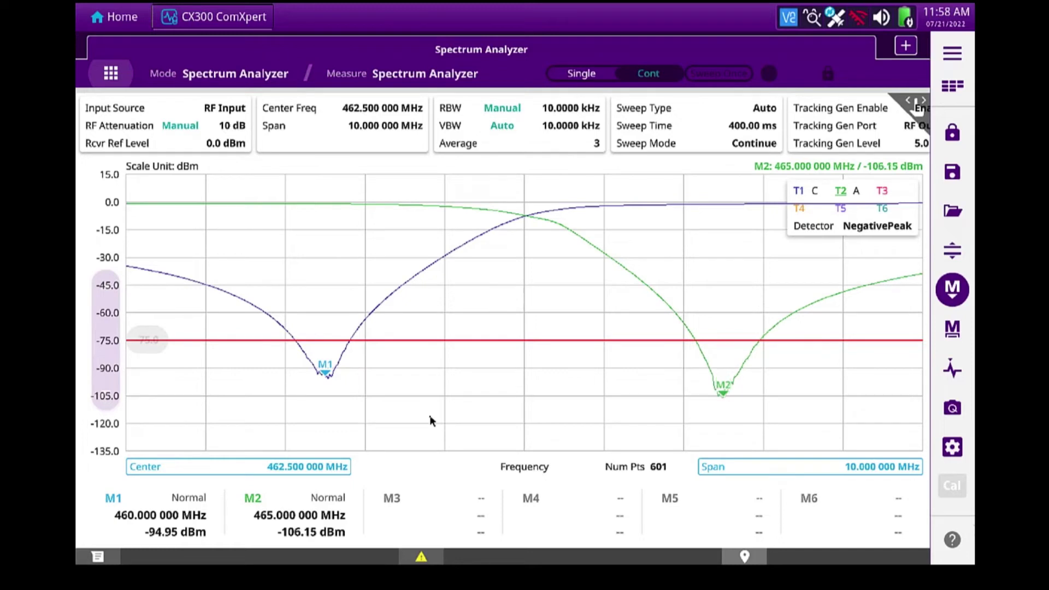
Quick-save a screenshot of the two overlaid notch traces.
{"action": "left_click", "coordinate": [953, 413]}
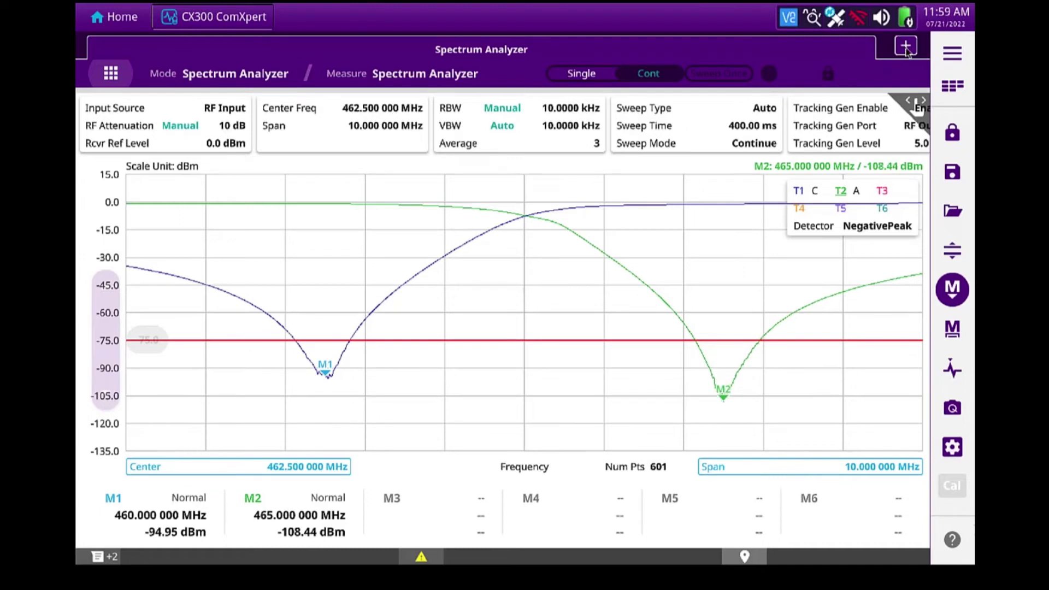
Add a new tab running Network Analyzer mode with the VSWR measurement.
{"action": "left_click", "coordinate": [905, 48]}
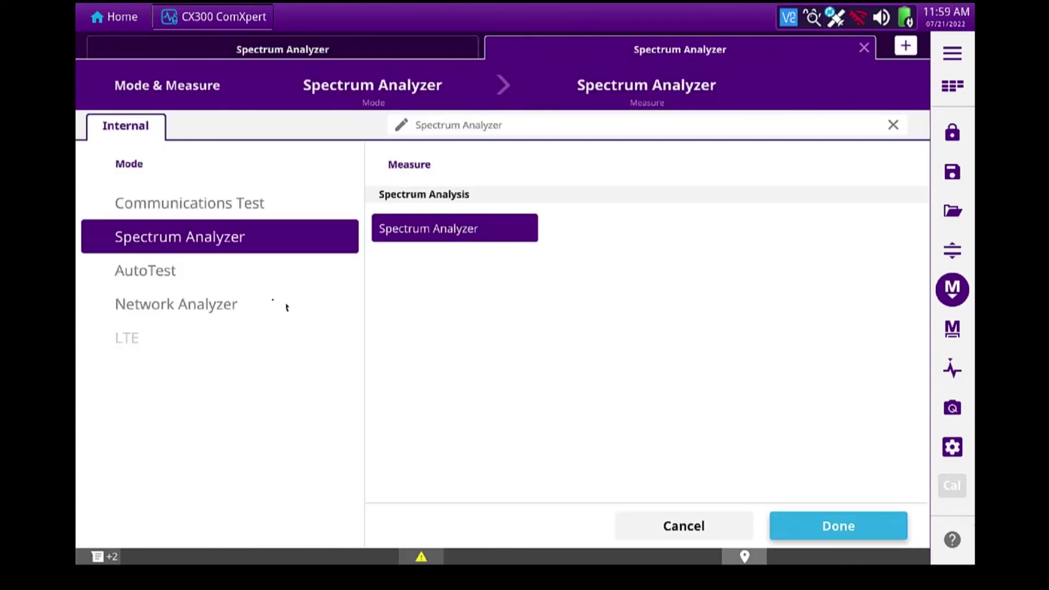
{"action": "left_click", "coordinate": [229, 310]}
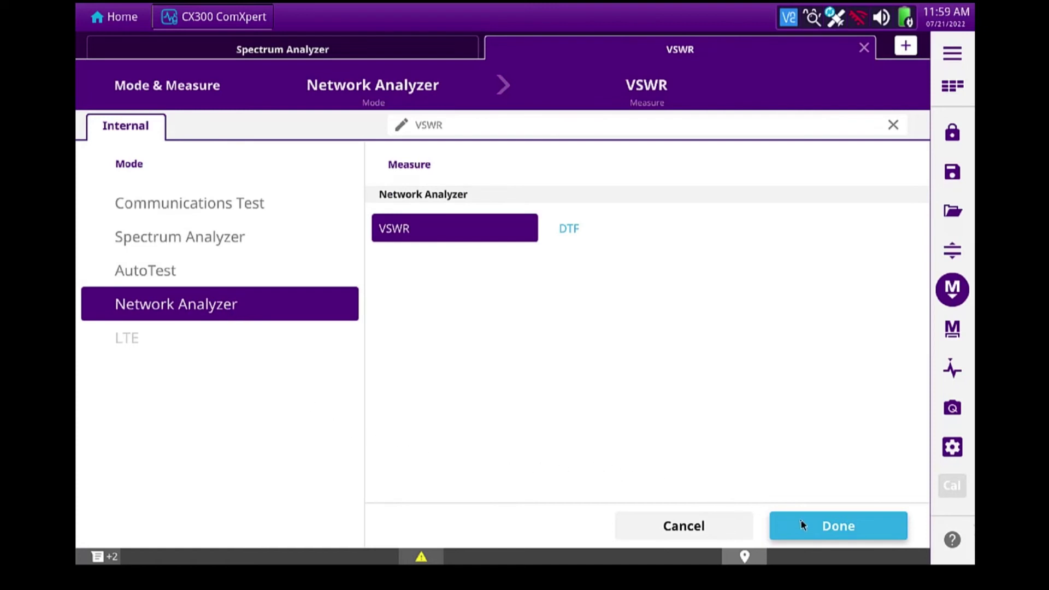
{"action": "left_click", "coordinate": [802, 525]}
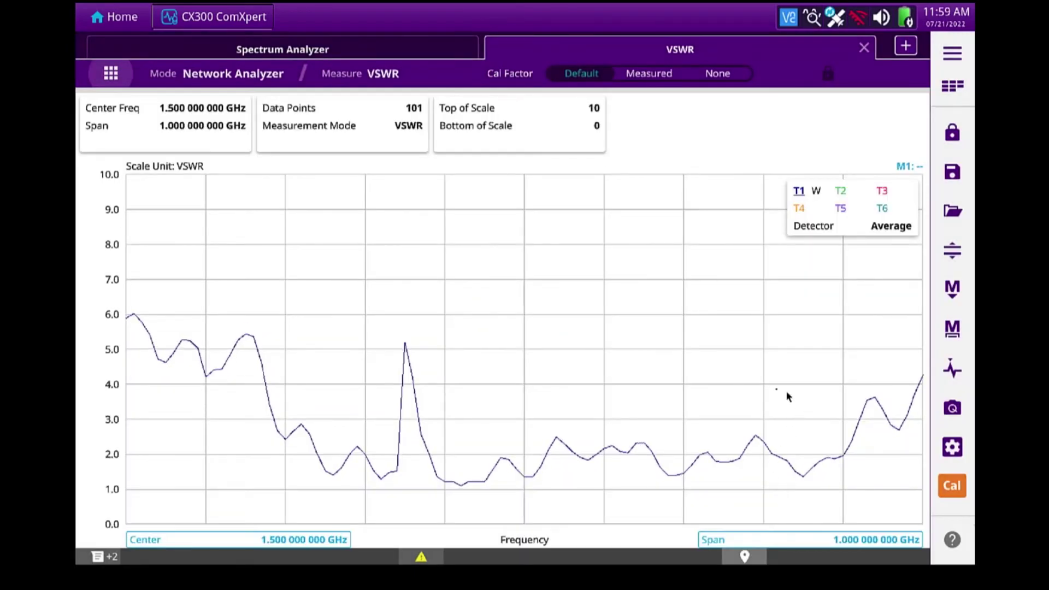
Set the Network Analyzer span to 5 MHz and center frequency to 462.5 MHz.
{"action": "left_click", "coordinate": [951, 89]}
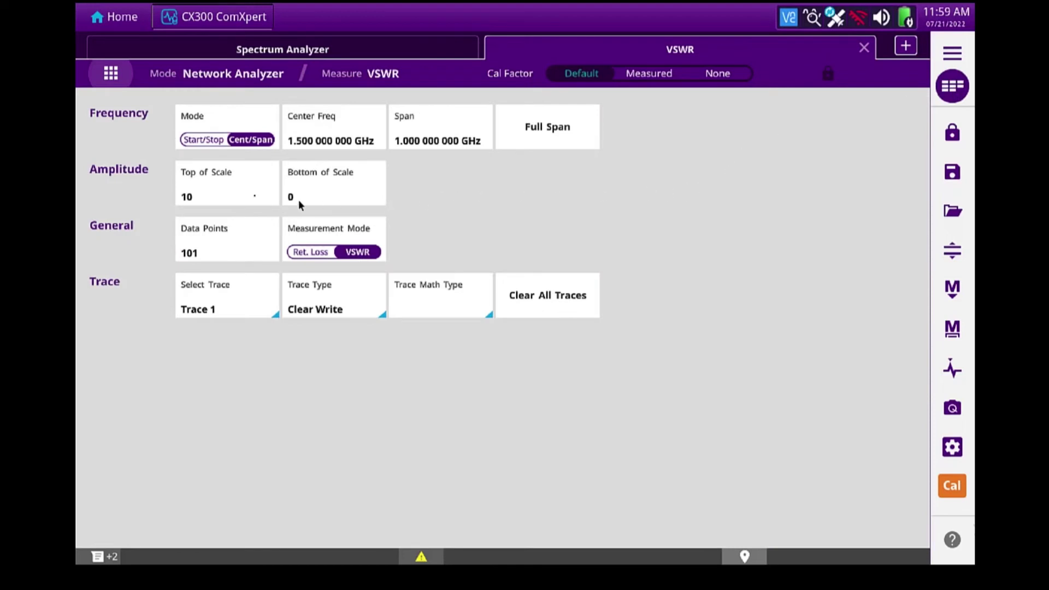
{"action": "left_click", "coordinate": [310, 143]}
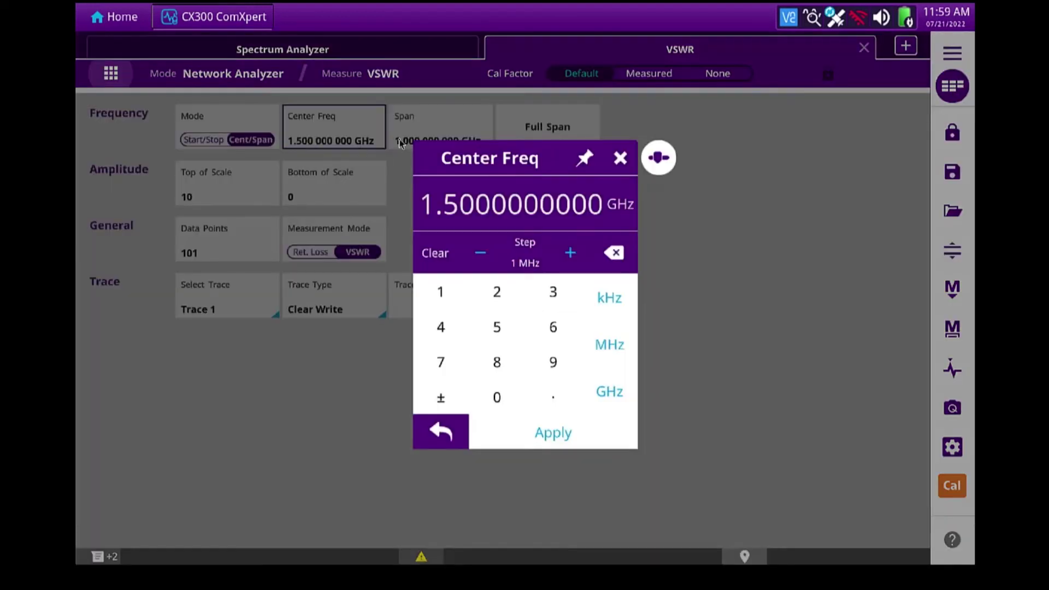
{"action": "left_click", "coordinate": [399, 143]}
{"action": "left_click", "coordinate": [405, 142]}
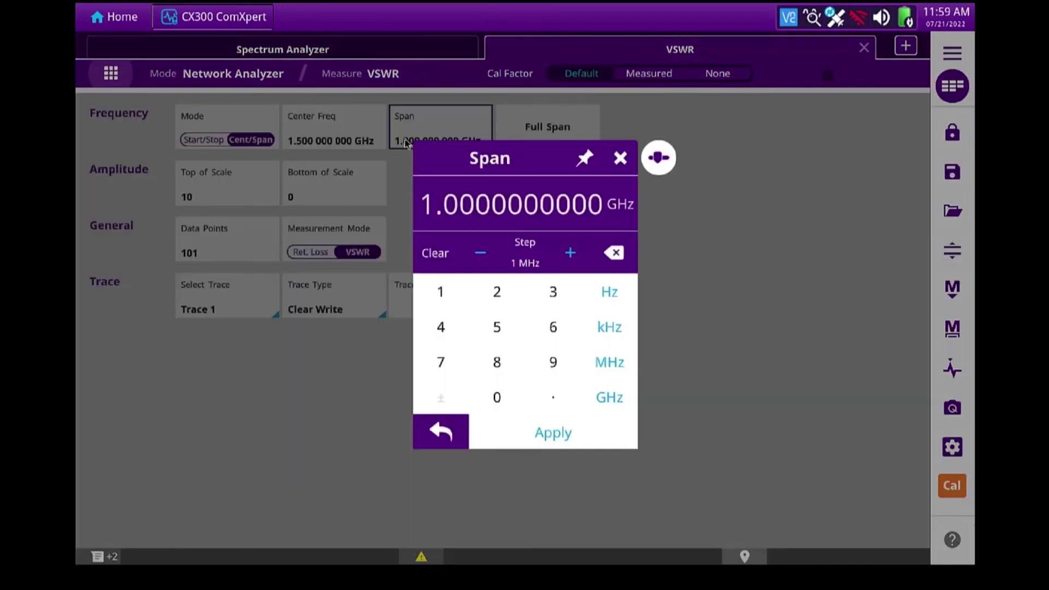
{"action": "left_click", "coordinate": [440, 292]}
{"action": "left_click", "coordinate": [497, 397]}
{"action": "left_click", "coordinate": [609, 363]}
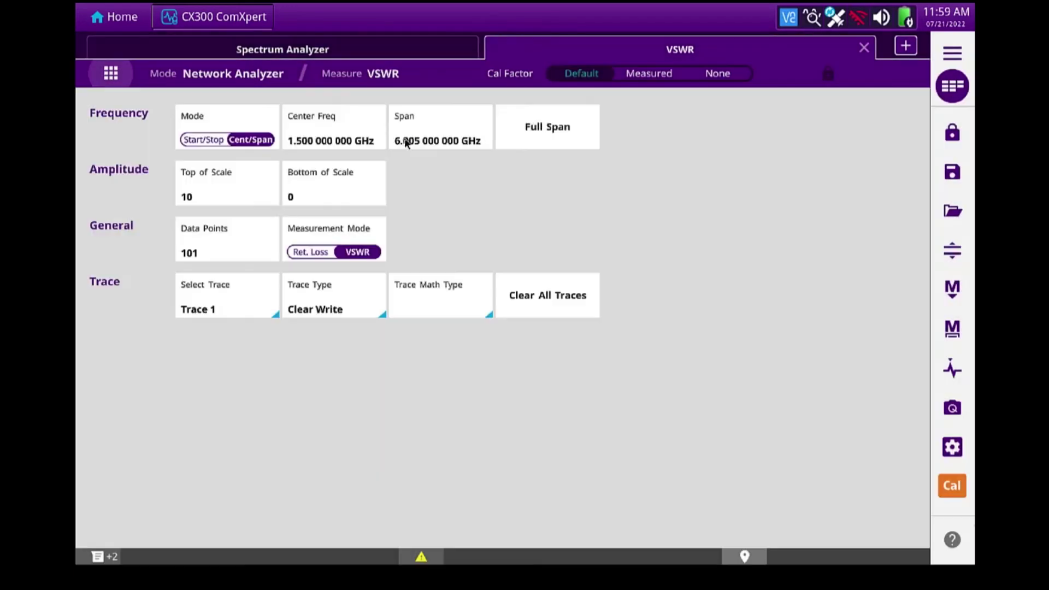
{"action": "left_click", "coordinate": [324, 140]}
{"action": "type", "text": "462.5"}
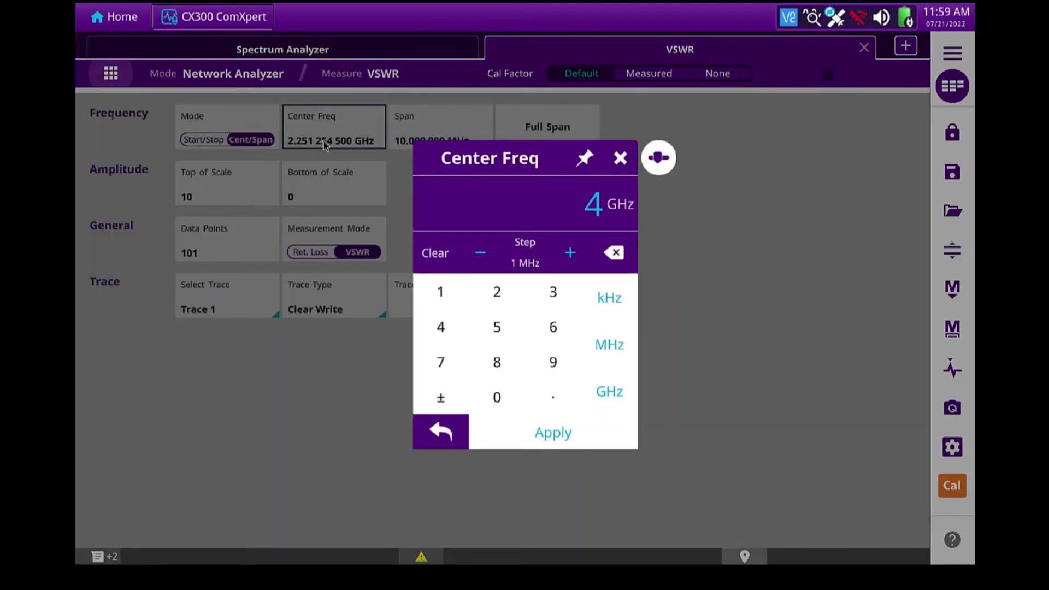
{"action": "left_click", "coordinate": [606, 348]}
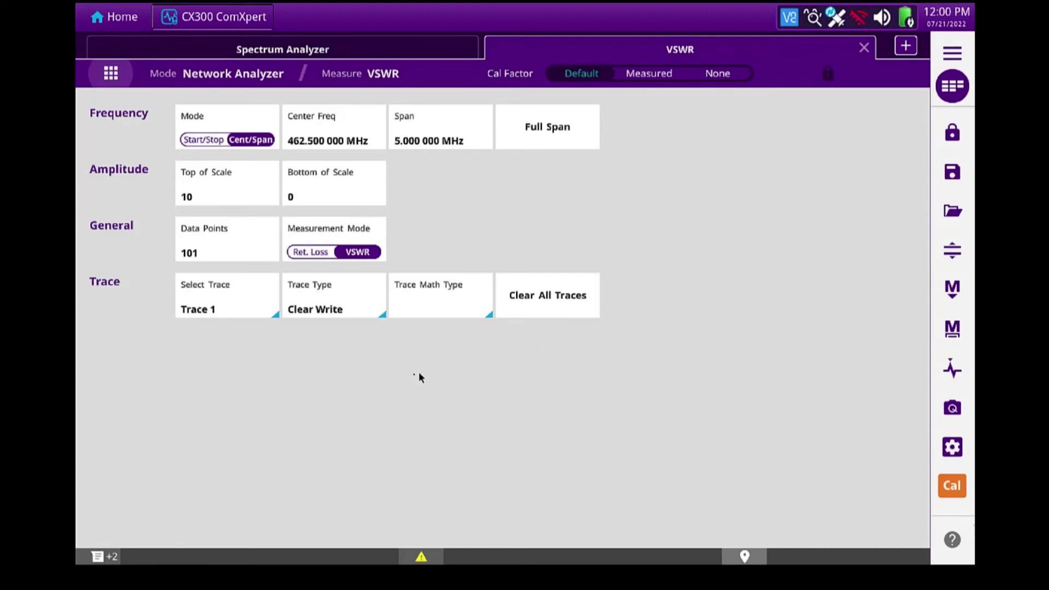
Switch the measurement to Return Loss with 460 data points.
{"action": "left_click", "coordinate": [318, 256]}
{"action": "left_click", "coordinate": [200, 254]}
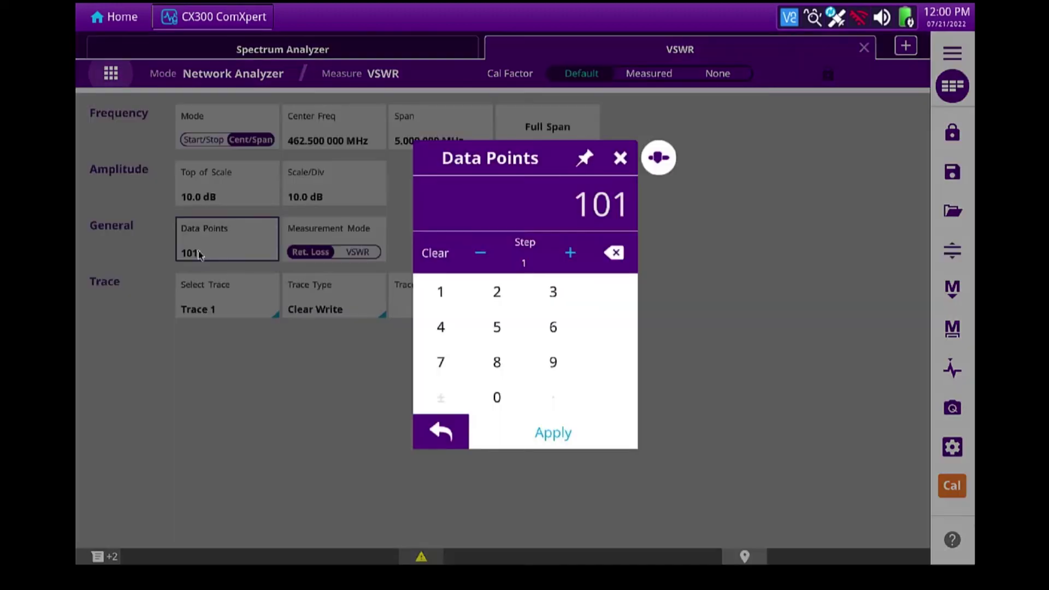
{"action": "type", "text": "460"}
{"action": "key", "text": "Return"}
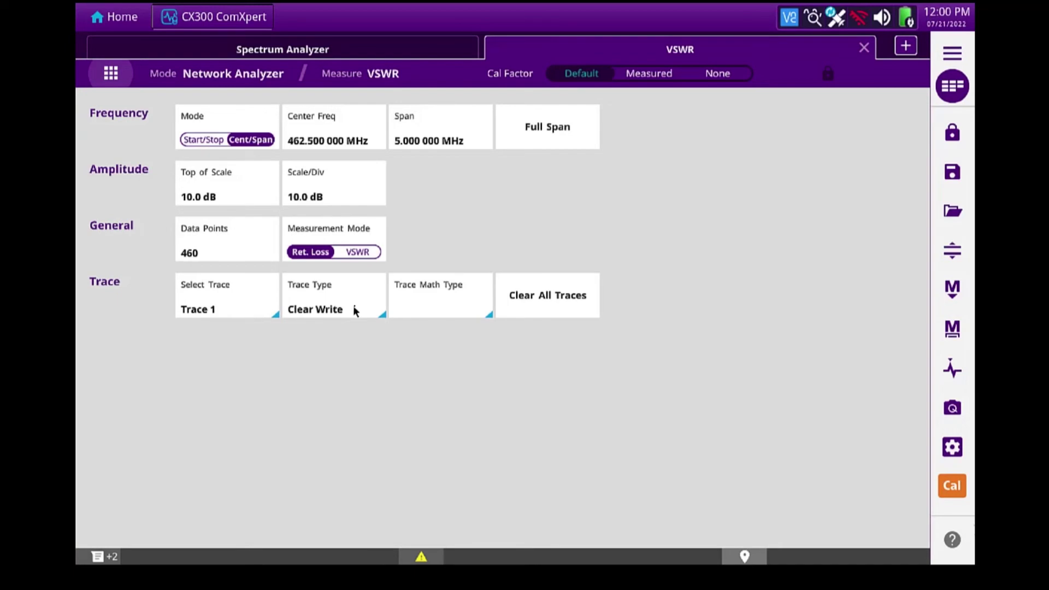
Place marker M1 on the return-loss trace at 460 MHz.
{"action": "left_click", "coordinate": [957, 86]}
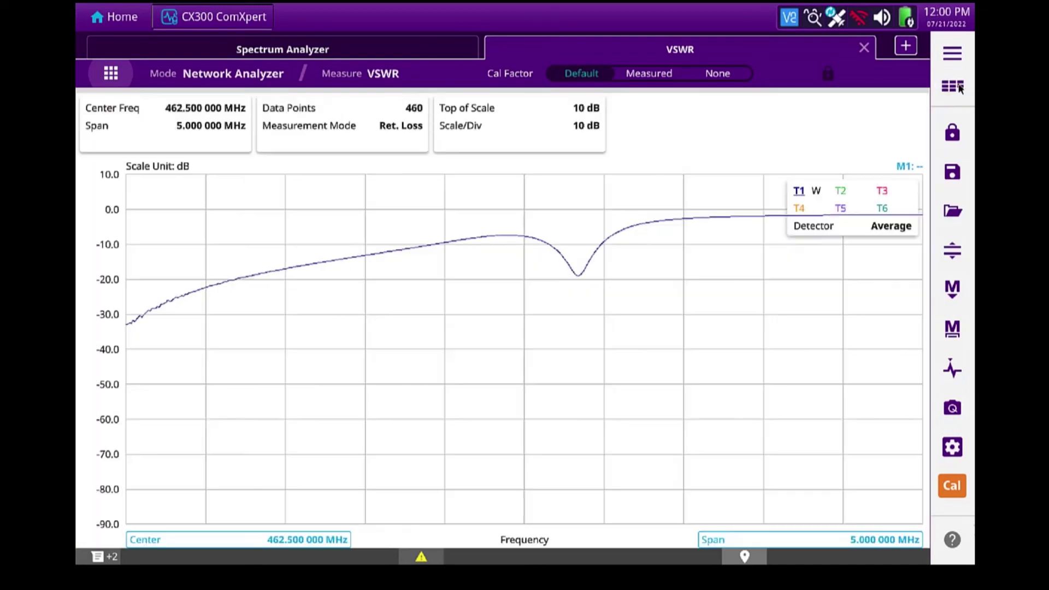
{"action": "left_click", "coordinate": [952, 289]}
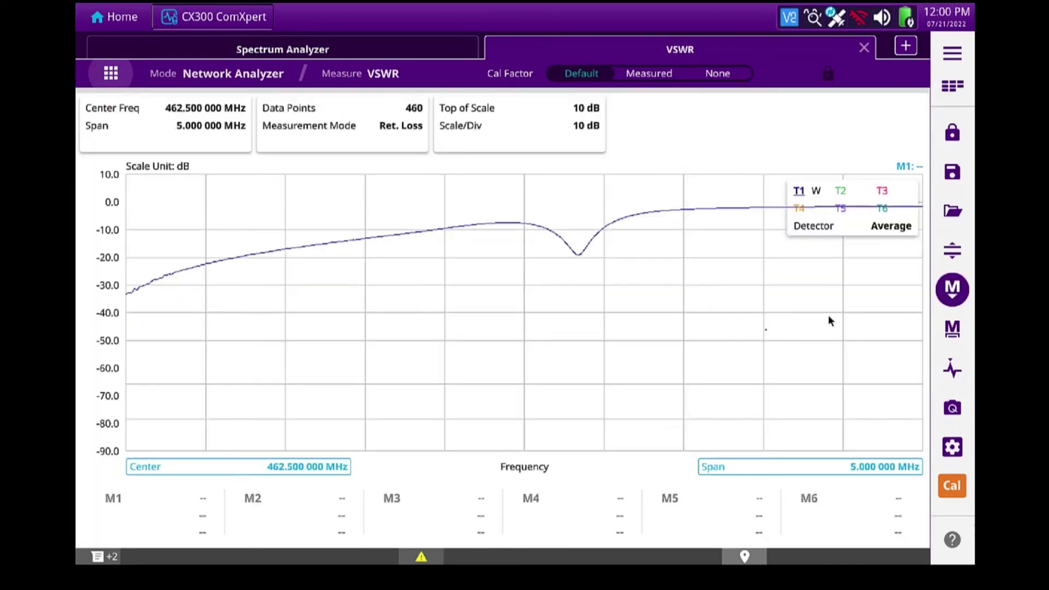
{"action": "left_click", "coordinate": [950, 329]}
{"action": "left_click", "coordinate": [174, 512]}
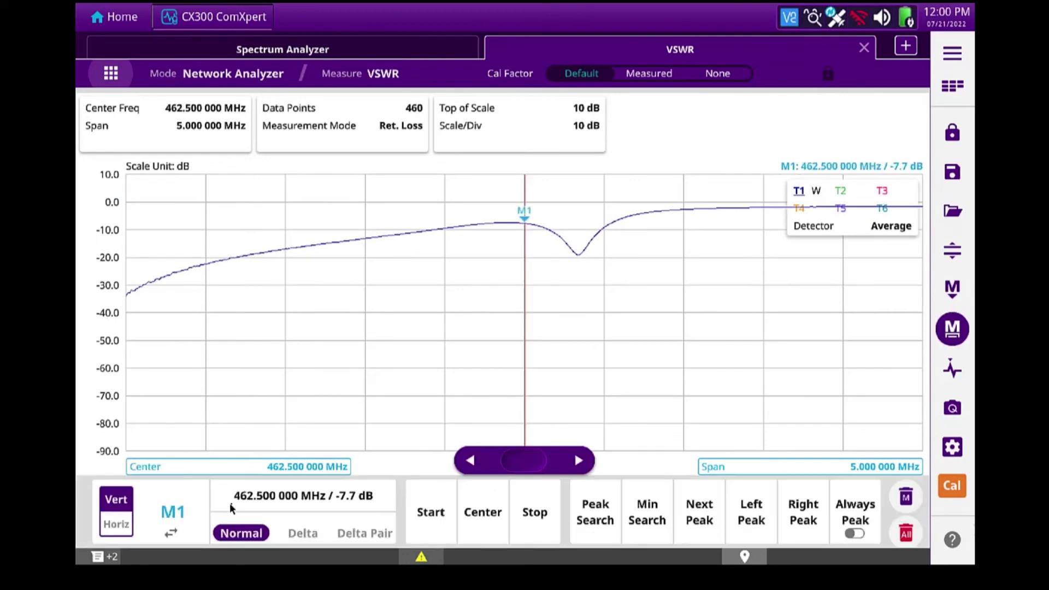
{"action": "left_click", "coordinate": [259, 496]}
{"action": "type", "text": "460"}
{"action": "key", "text": "Return"}
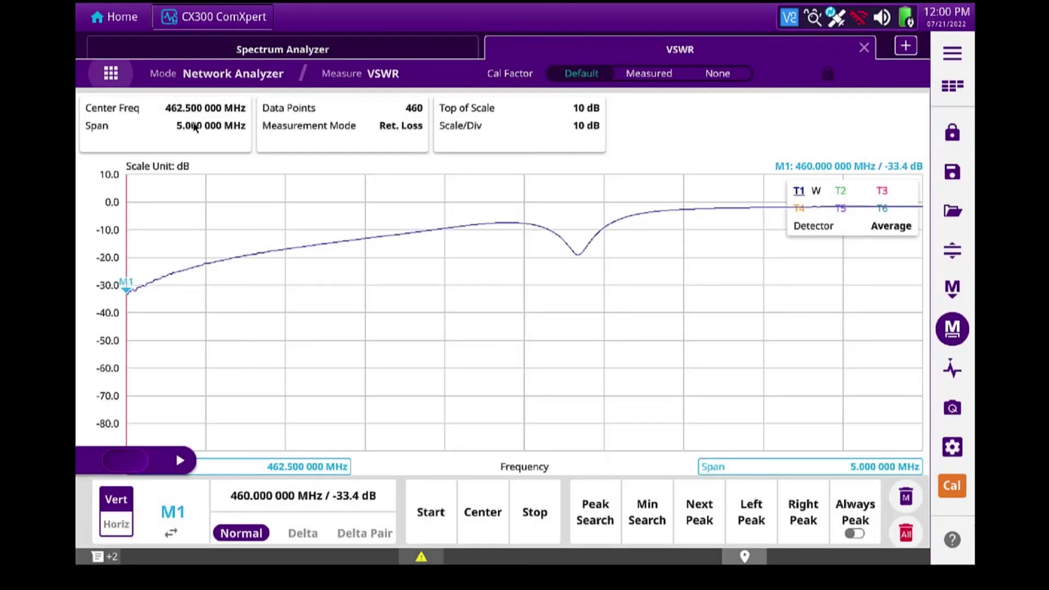
Change the frequency span to 10 MHz.
{"action": "left_click", "coordinate": [195, 127]}
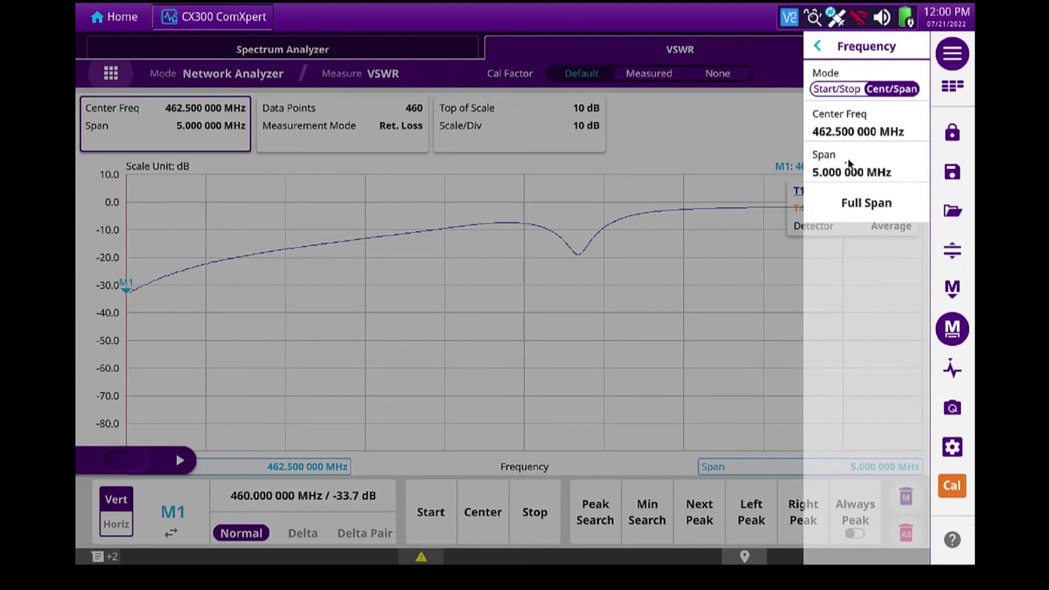
{"action": "left_click", "coordinate": [847, 164]}
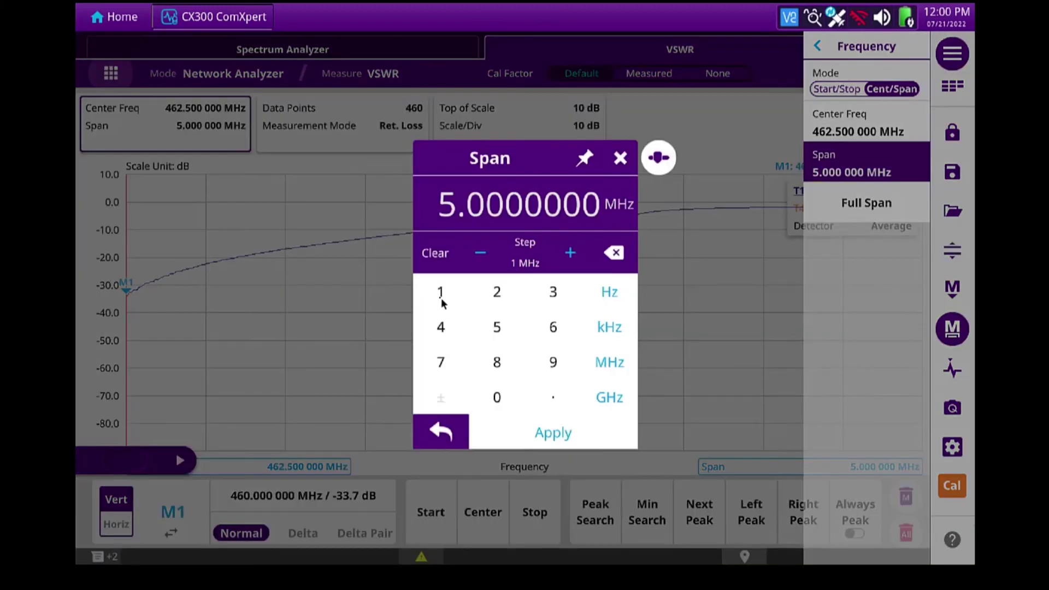
{"action": "left_click", "coordinate": [441, 295]}
{"action": "left_click", "coordinate": [496, 397]}
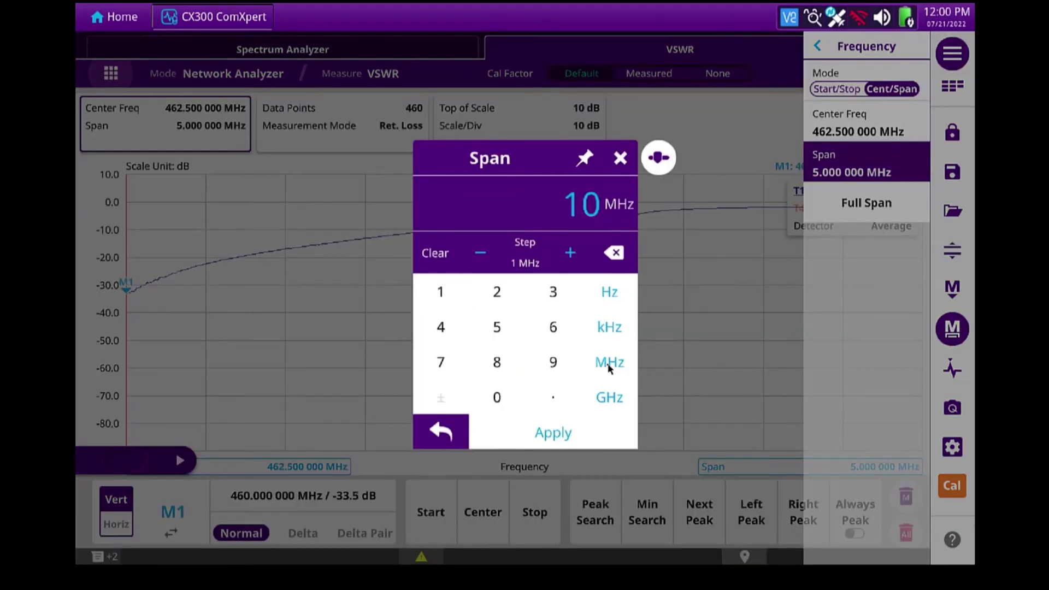
{"action": "left_click", "coordinate": [609, 363]}
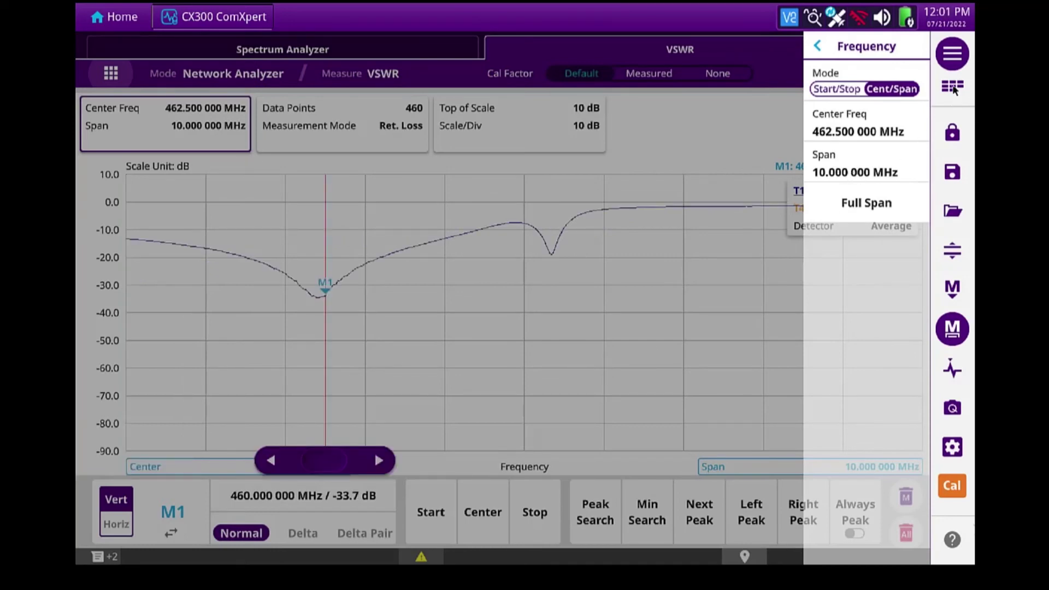
{"action": "left_click", "coordinate": [951, 65]}
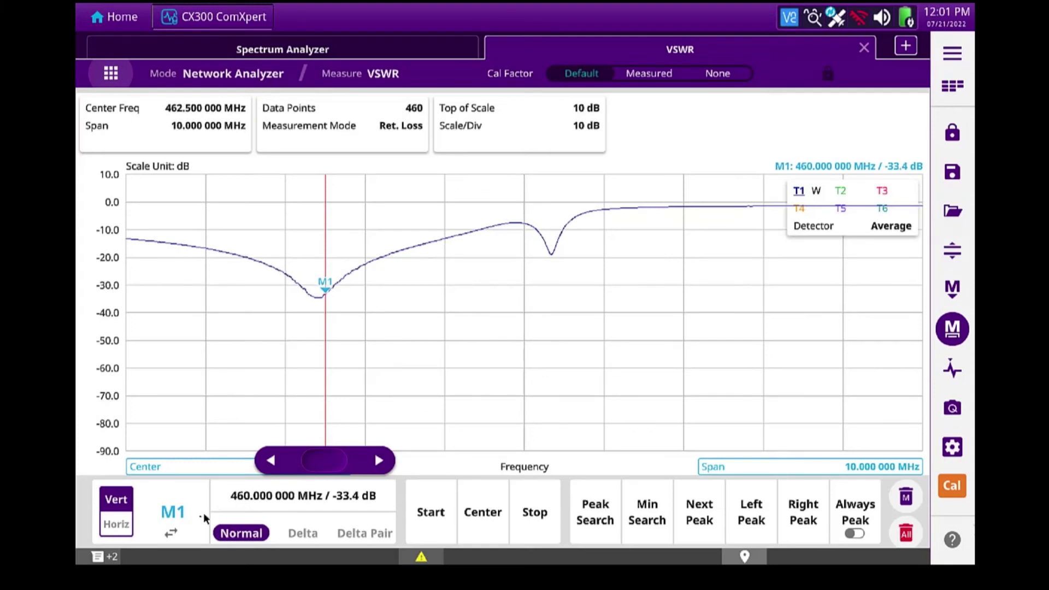
Select marker M2 and move it to 465 MHz.
{"action": "left_click", "coordinate": [174, 512]}
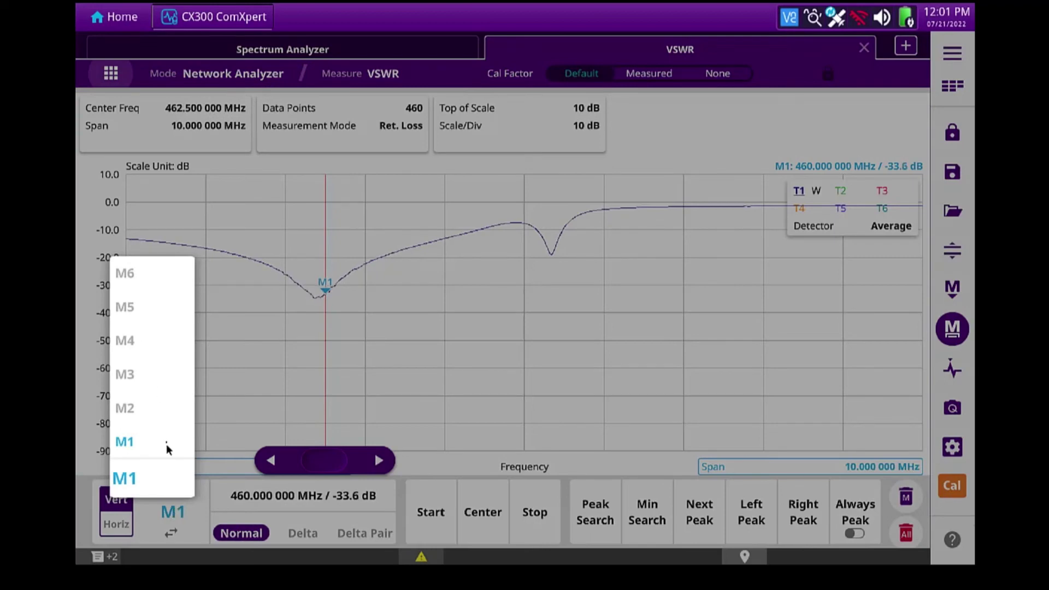
{"action": "left_click", "coordinate": [125, 409]}
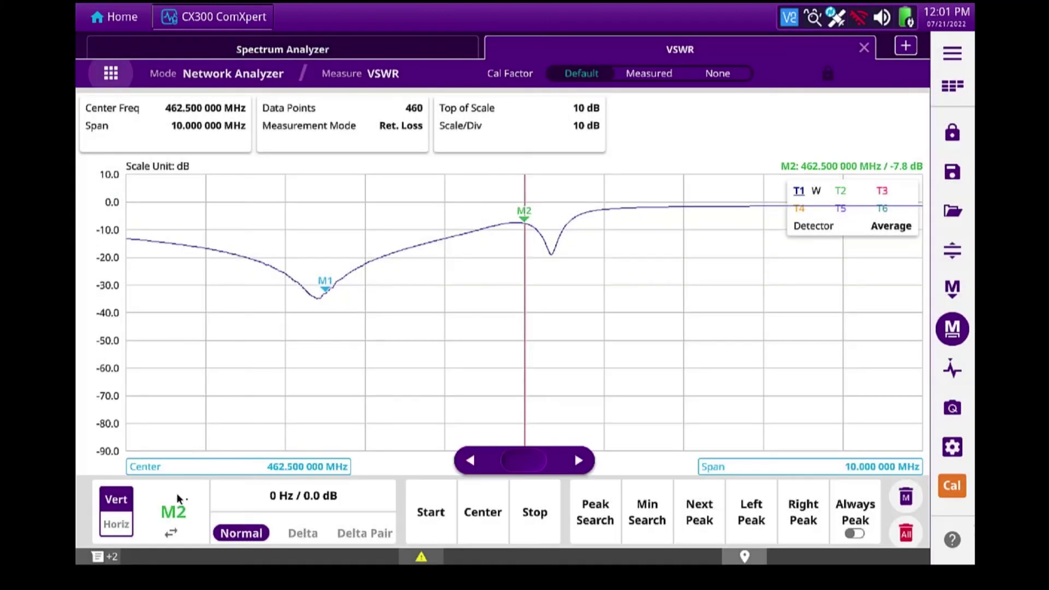
{"action": "left_click", "coordinate": [263, 497]}
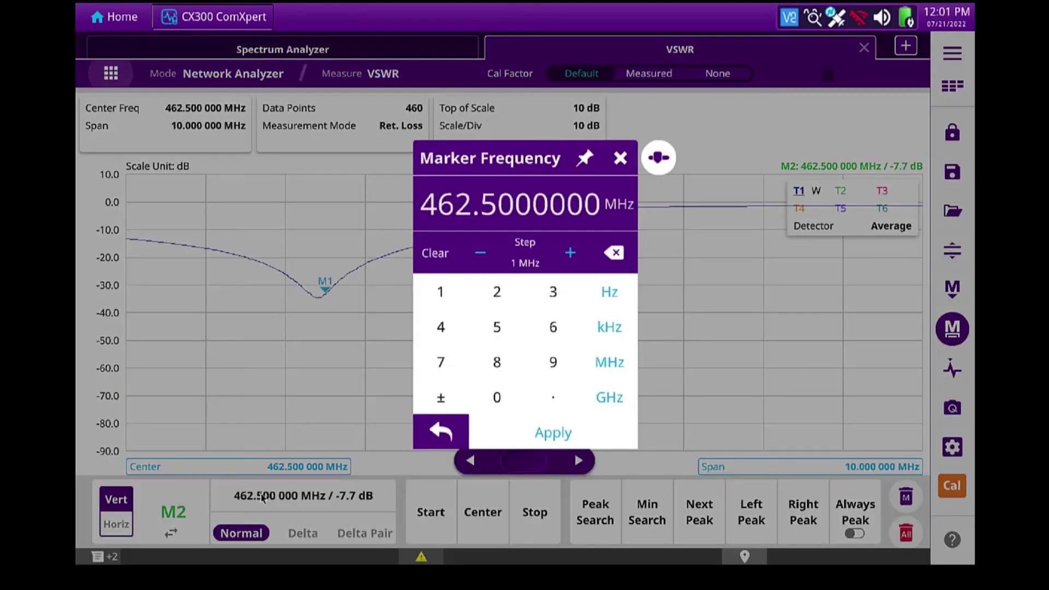
{"action": "type", "text": "465"}
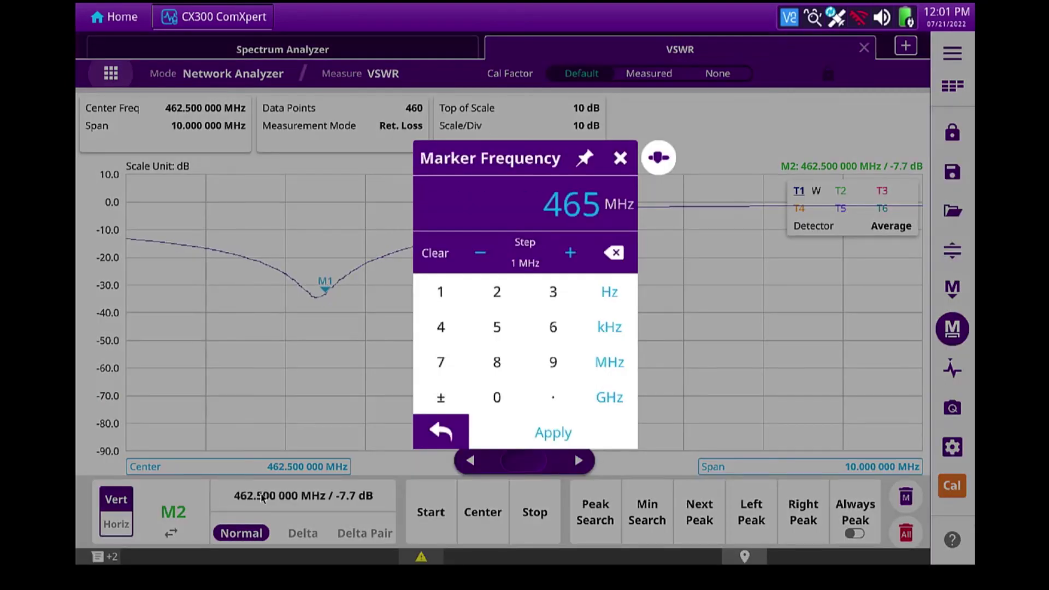
{"action": "left_click", "coordinate": [598, 368]}
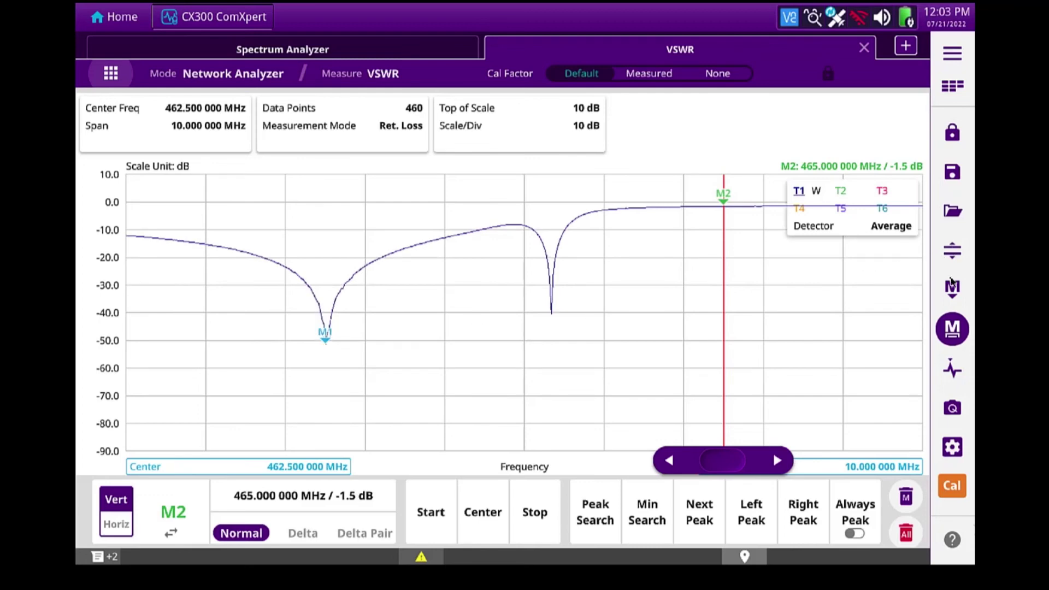
Show the marker table: M1 at 460 MHz reads -1.5 dB, M2 at 465 MHz reads -32.9 dB.
{"action": "left_click", "coordinate": [950, 288]}
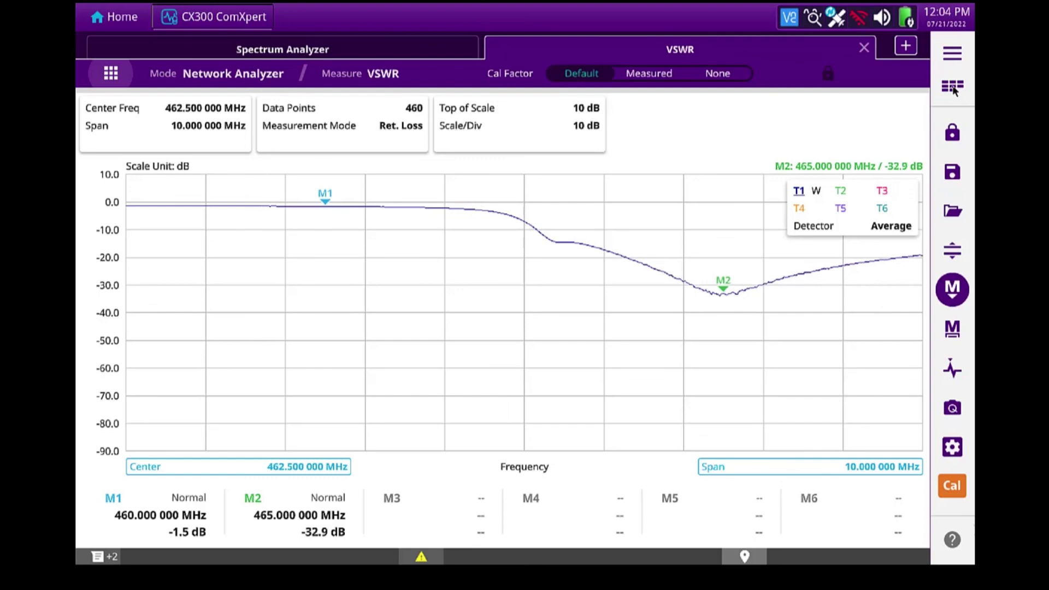
Set Trace 1's trace type to Capture to freeze the return-loss curve.
{"action": "left_click", "coordinate": [952, 53]}
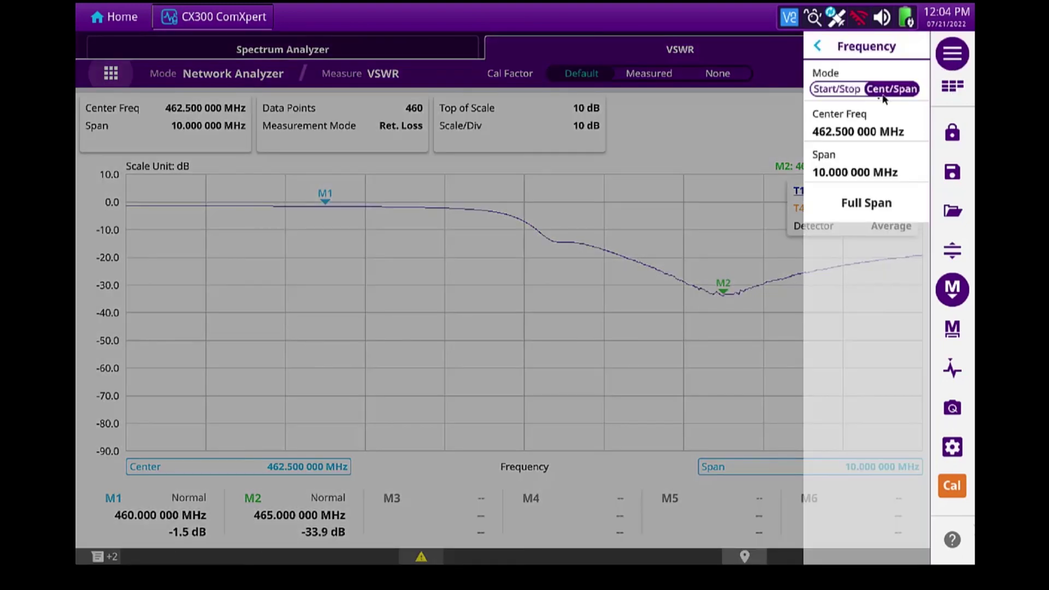
{"action": "left_click", "coordinate": [839, 53]}
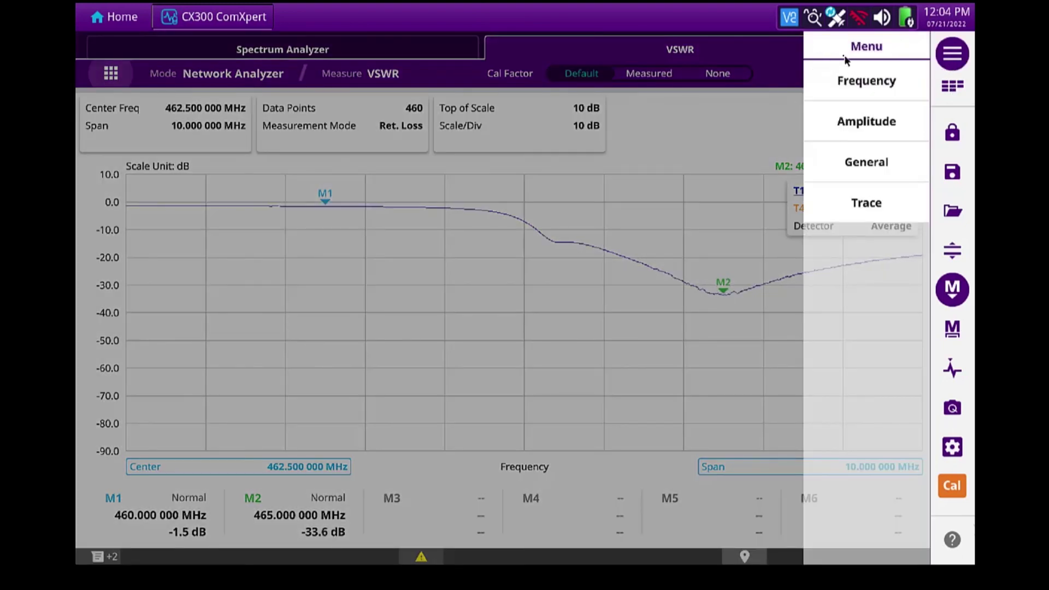
{"action": "left_click", "coordinate": [856, 199]}
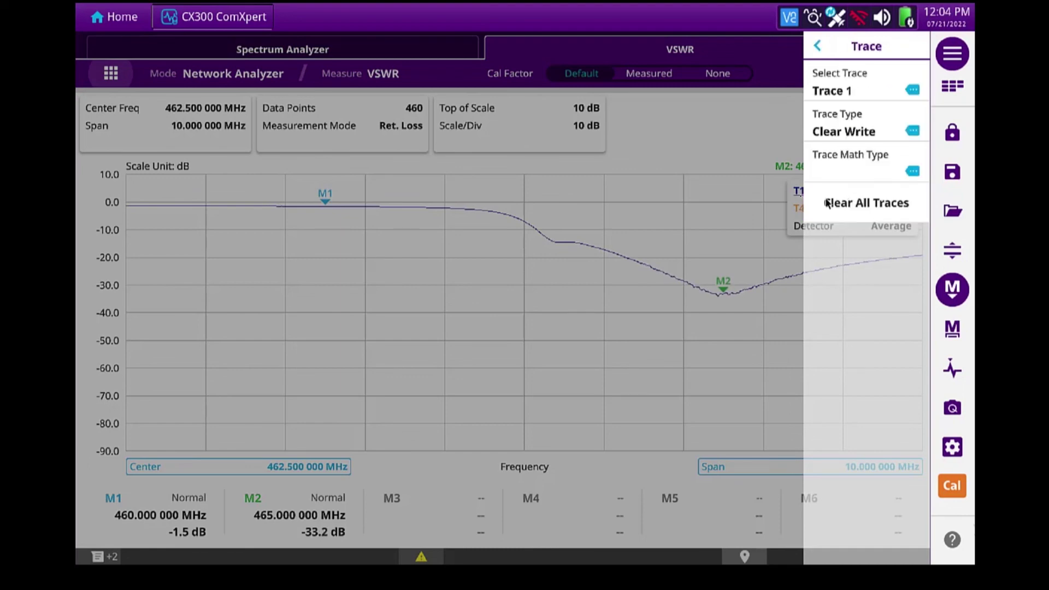
{"action": "left_click", "coordinate": [854, 127]}
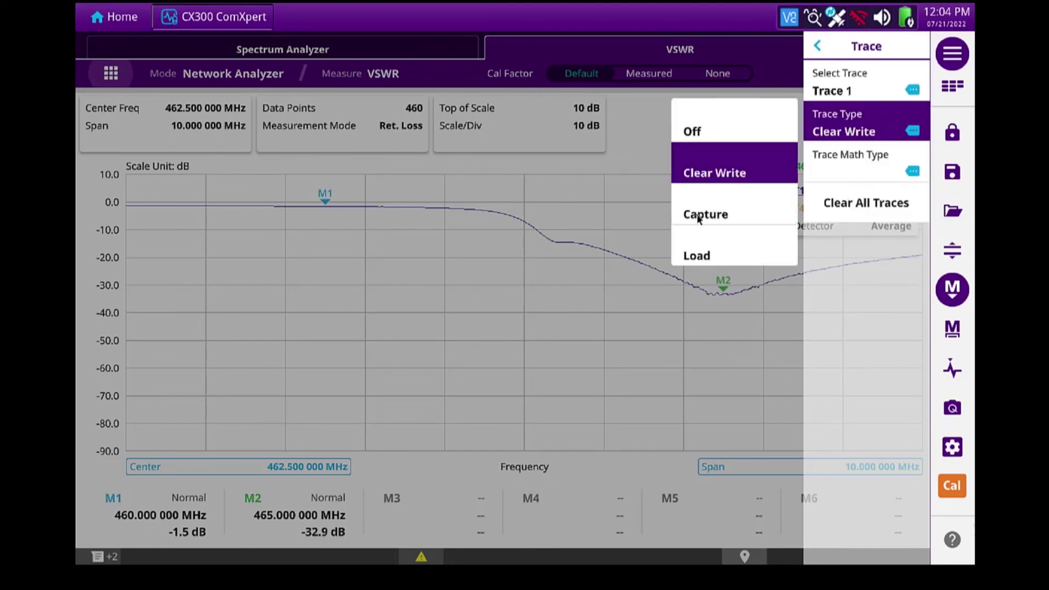
{"action": "left_click", "coordinate": [698, 218]}
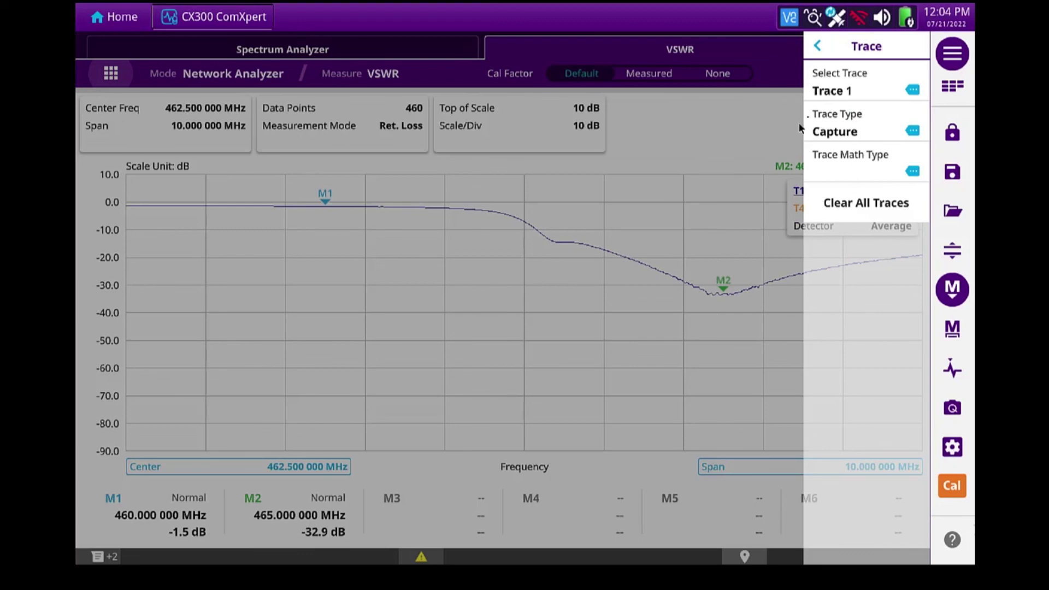
Select Trace 2 and set its trace type to Clear Write.
{"action": "left_click", "coordinate": [837, 91]}
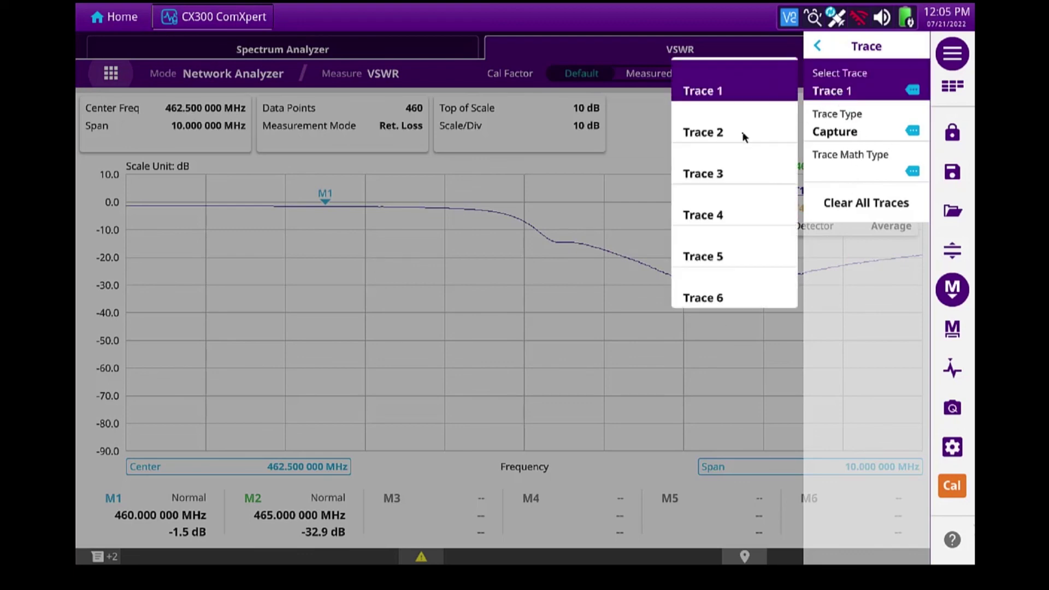
{"action": "left_click", "coordinate": [742, 131]}
{"action": "left_click", "coordinate": [836, 125]}
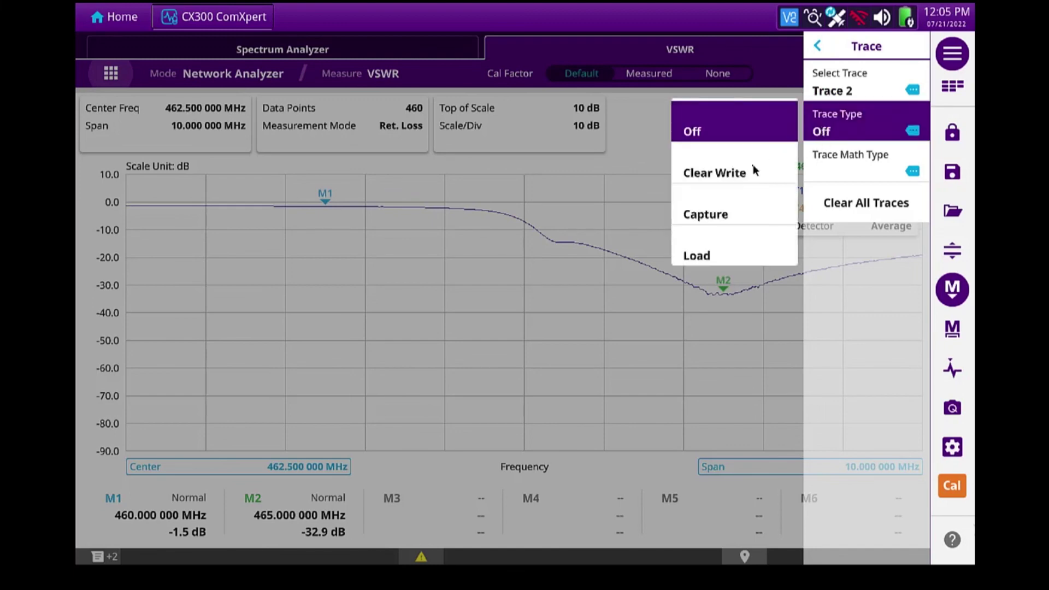
{"action": "left_click", "coordinate": [750, 171]}
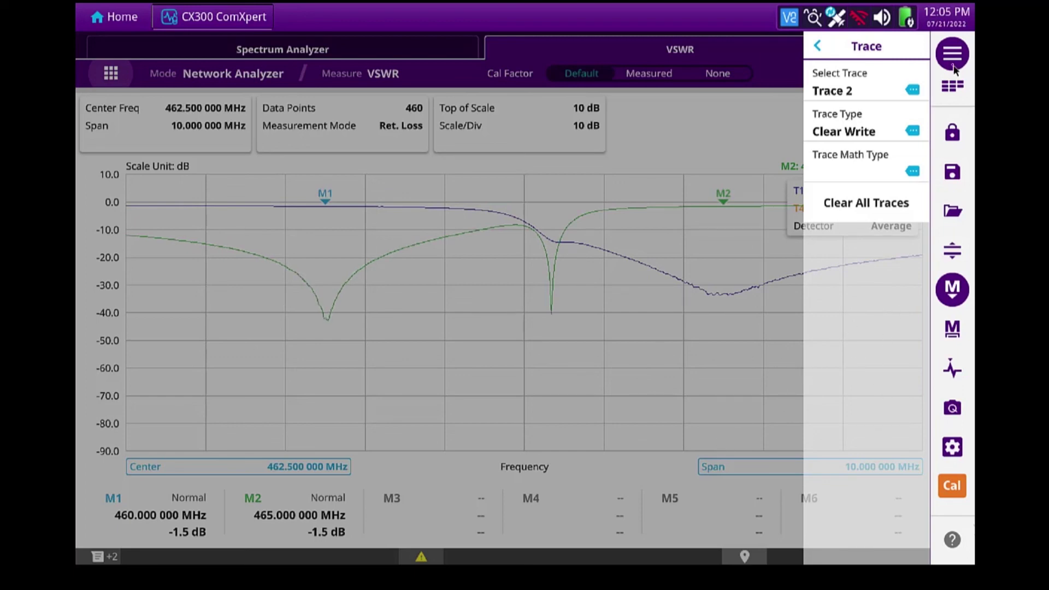
Close the trace settings and save a screenshot of the overlaid captured and live traces.
{"action": "left_click", "coordinate": [843, 324]}
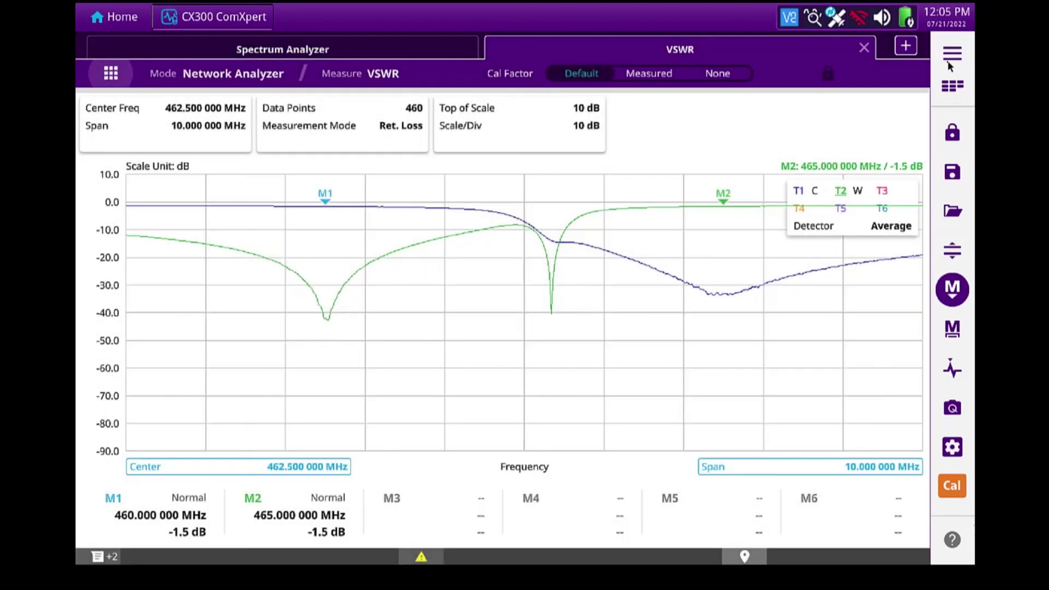
{"action": "left_click", "coordinate": [952, 411]}
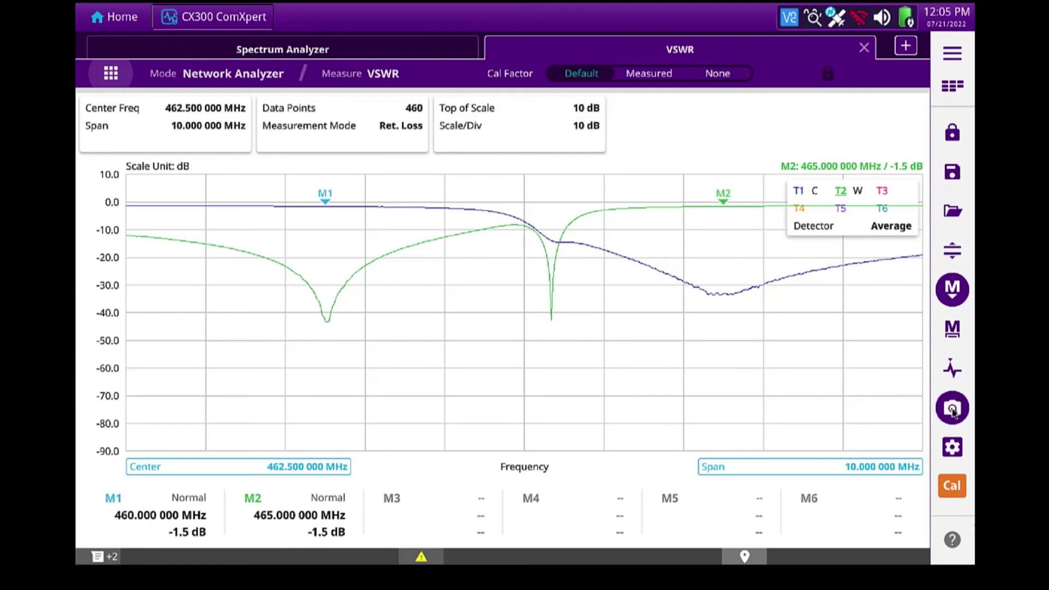